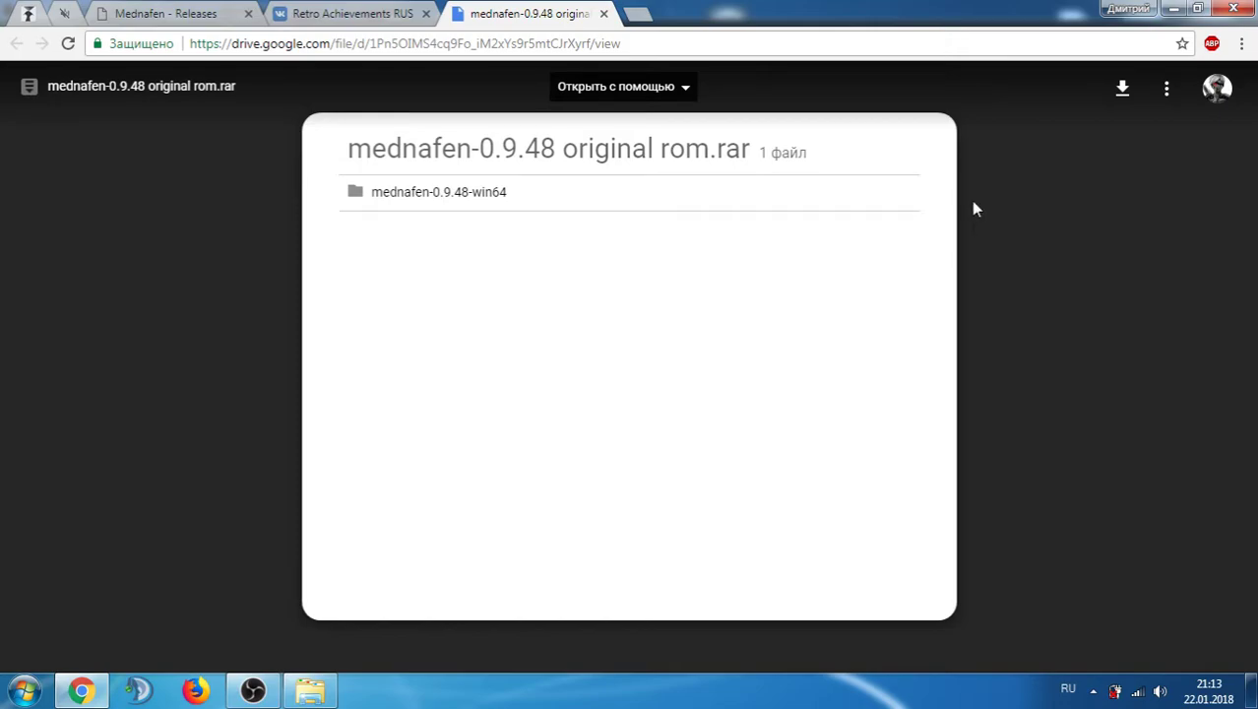
- Download the mednafen-0.9.48 original rom.rar archive from Google Drive and show the downloaded file in its folder
click(1123, 90)
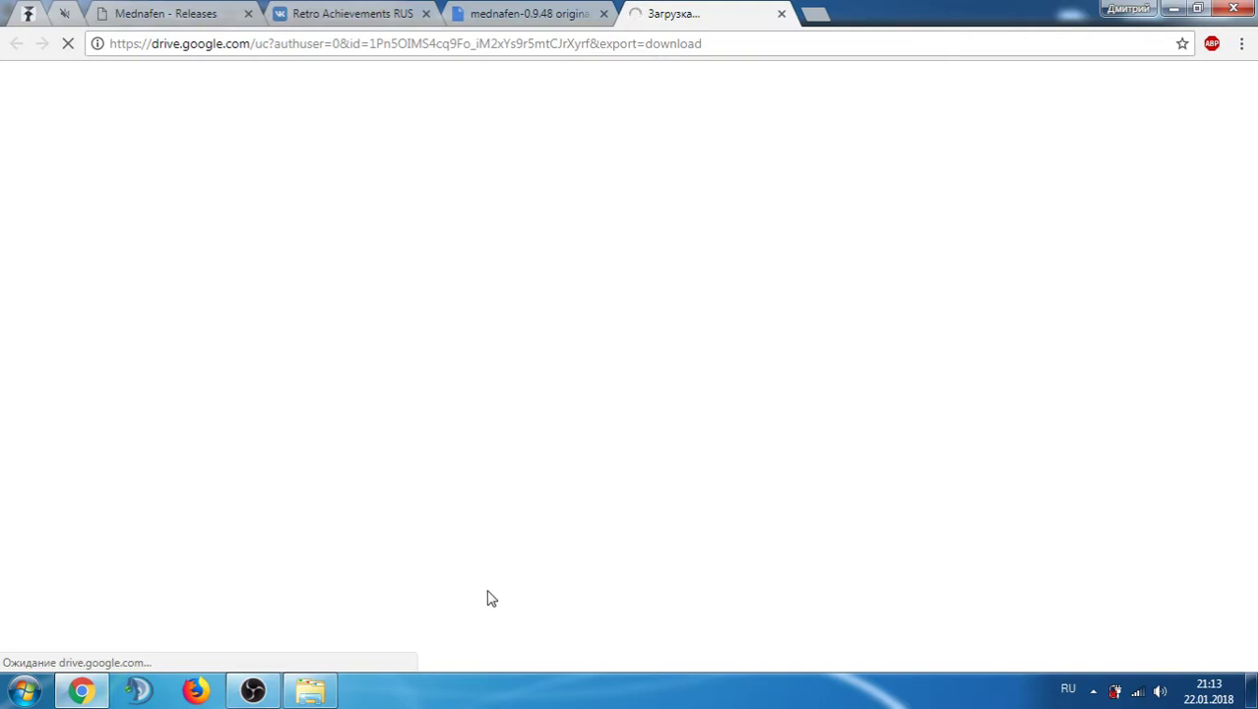
click(701, 49)
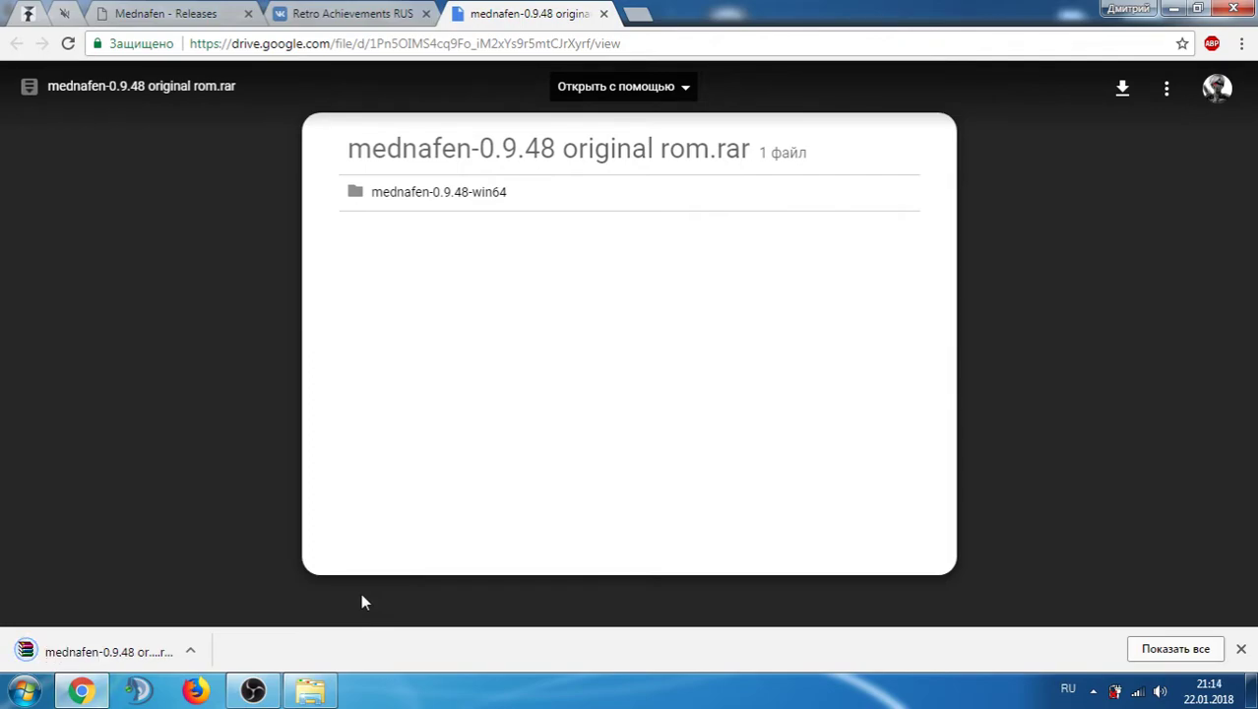
click(192, 651)
click(224, 590)
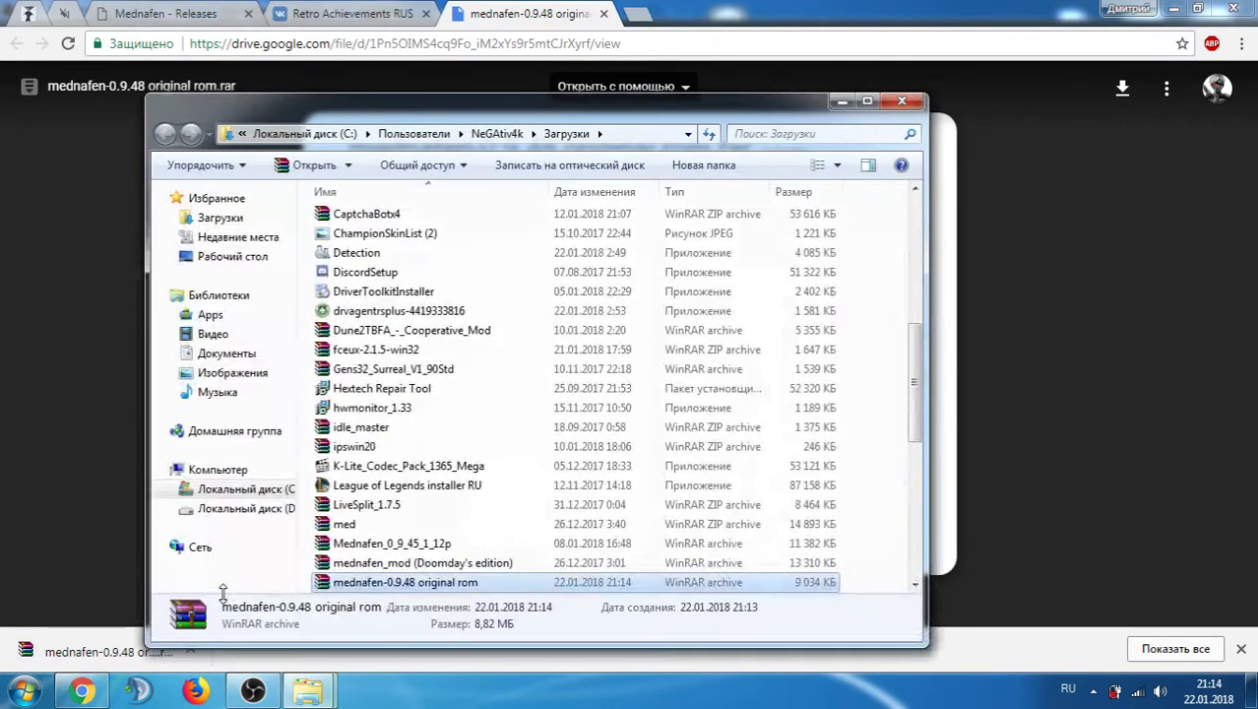
- Move the mednafen-0.9.48 original rom archive from the downloads folder to the root of local disk D:
right_click(413, 584)
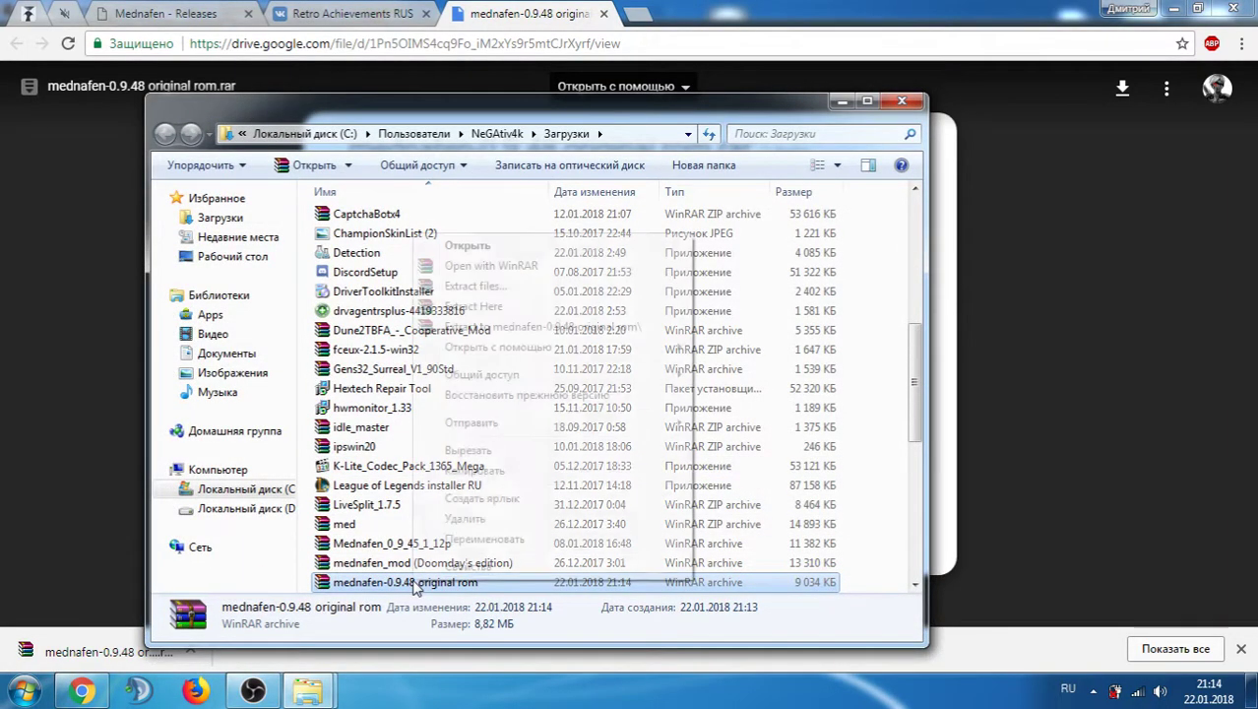
click(469, 450)
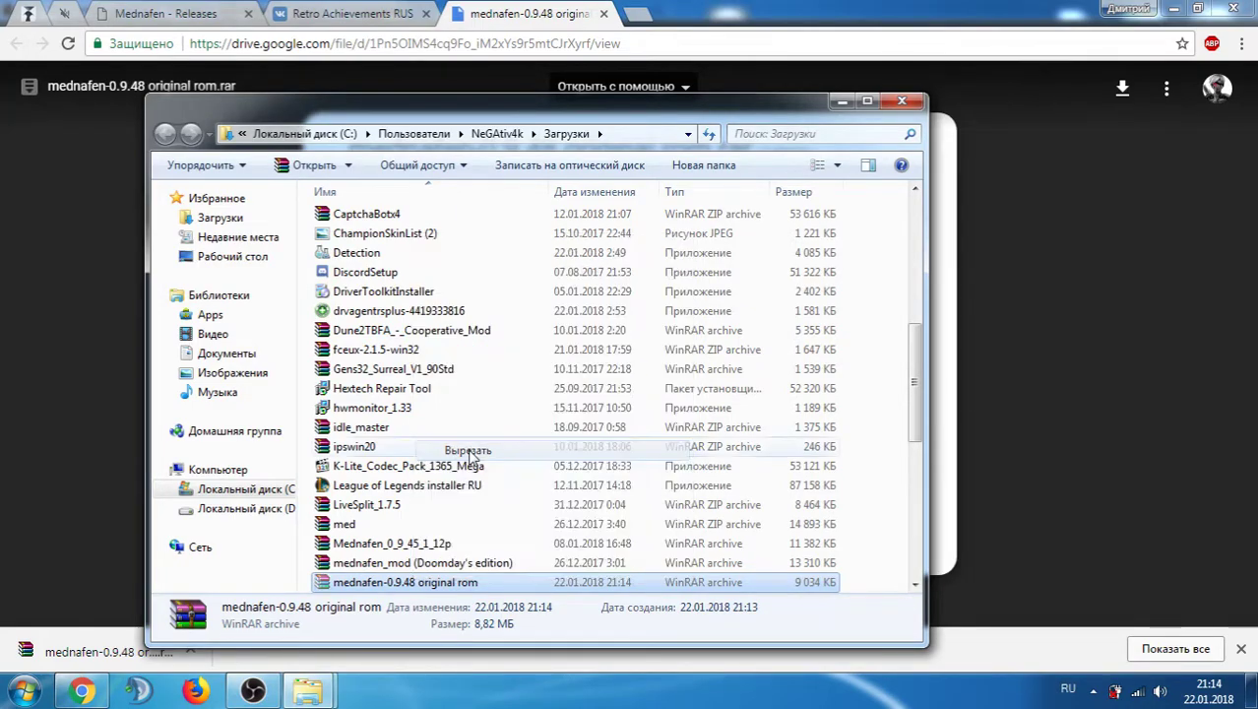
click(276, 509)
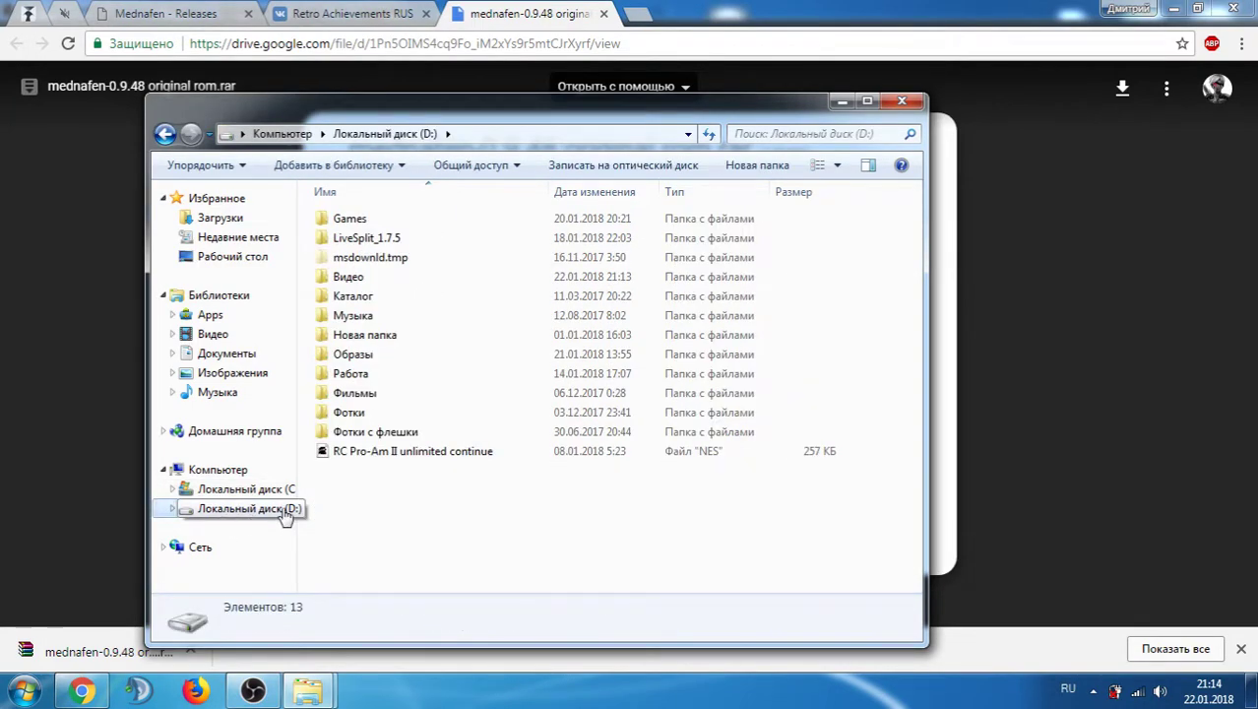
right_click(397, 503)
click(462, 353)
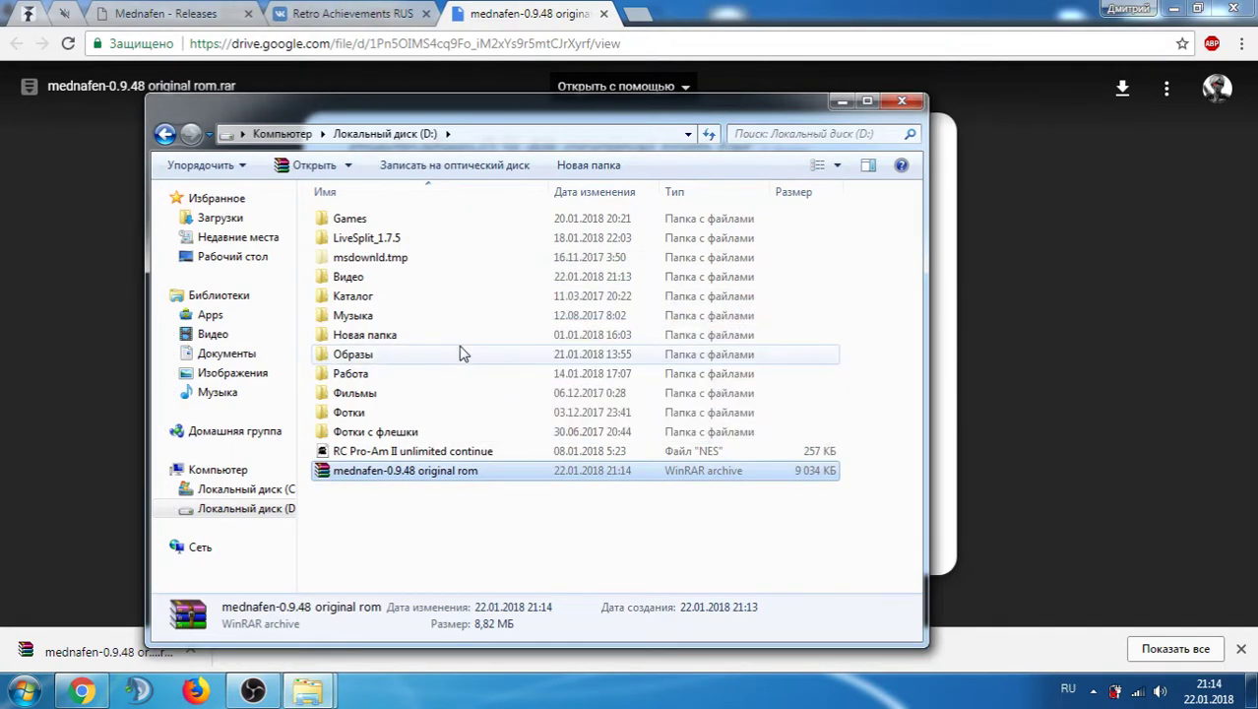
- Extract the archive into its own mednafen-0.9.48 original rom folder and open the mednafen-0.9.48-win64 folder inside it
right_click(423, 470)
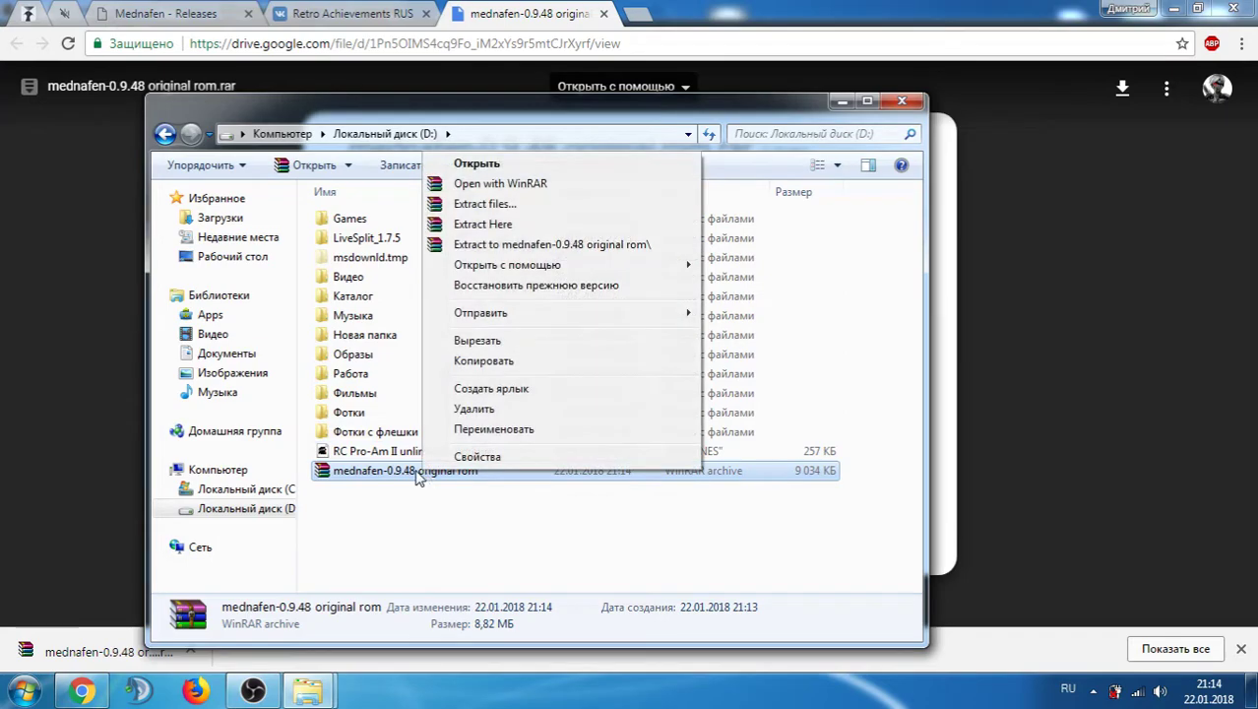
click(504, 246)
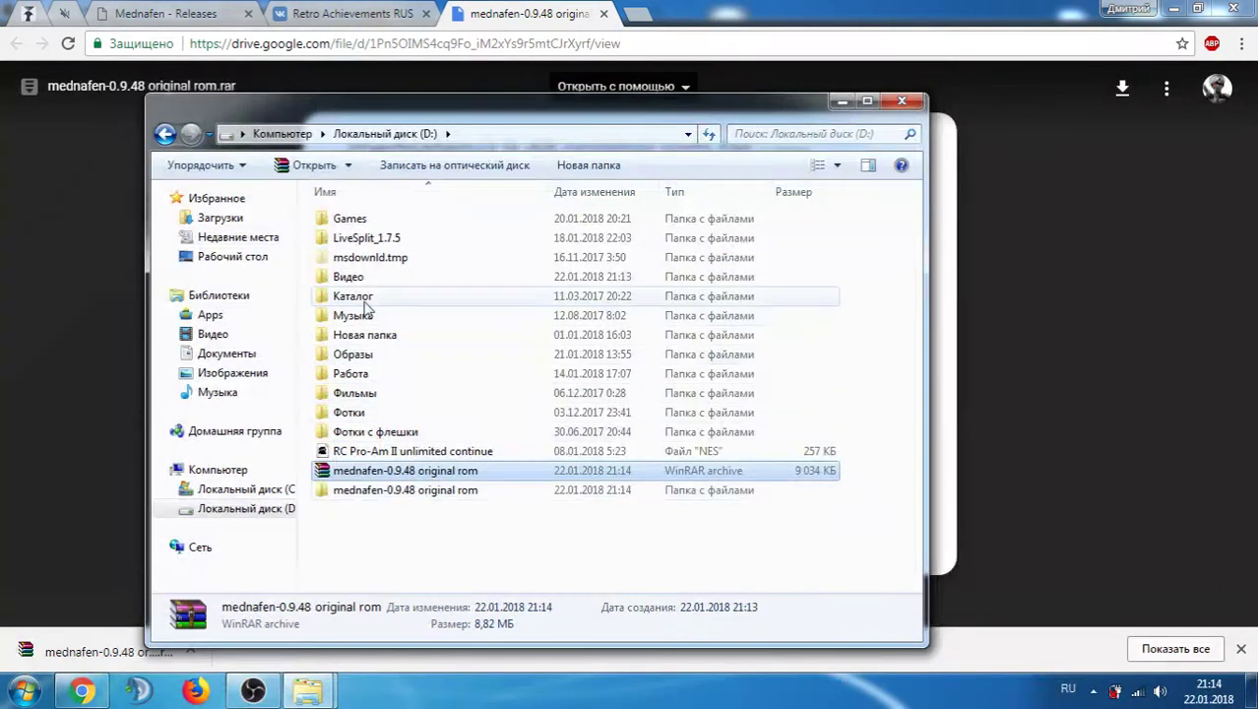
double_click(381, 492)
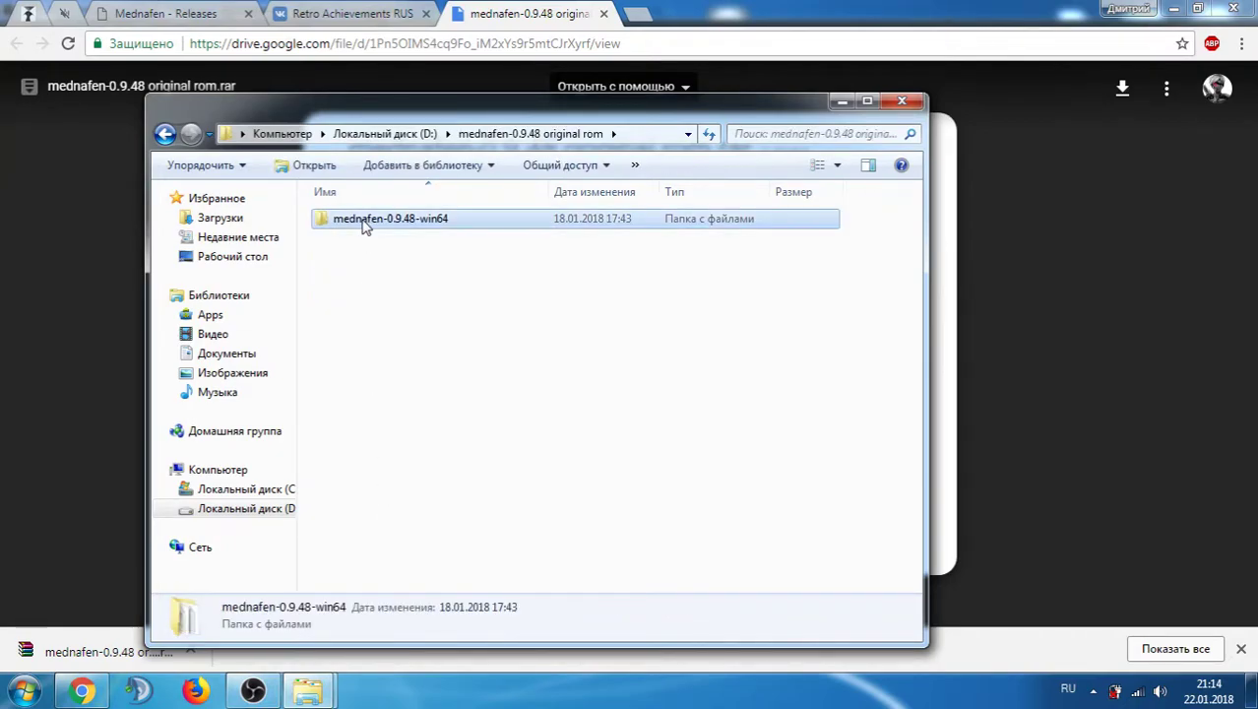
double_click(366, 219)
- Launch the mednaffe(RUS) application from the mednafen-0.9.48-win64 folder
scroll(419, 374, down, 3)
click(366, 527)
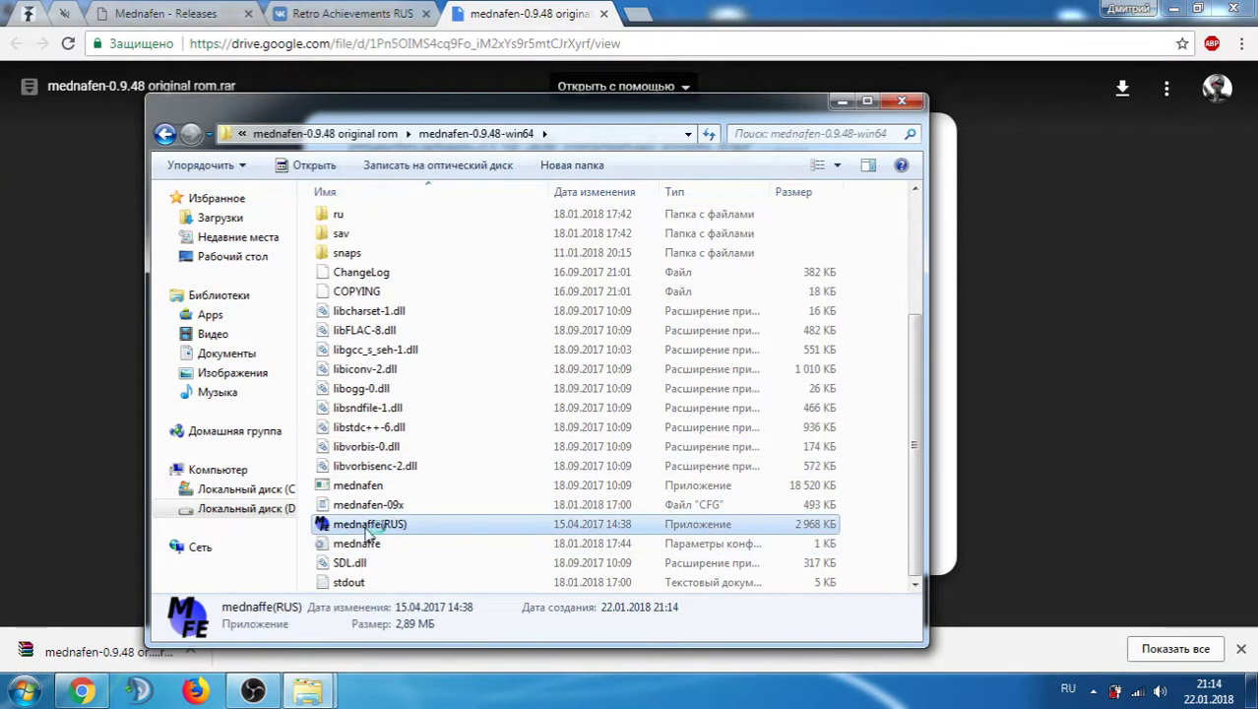
double_click(366, 528)
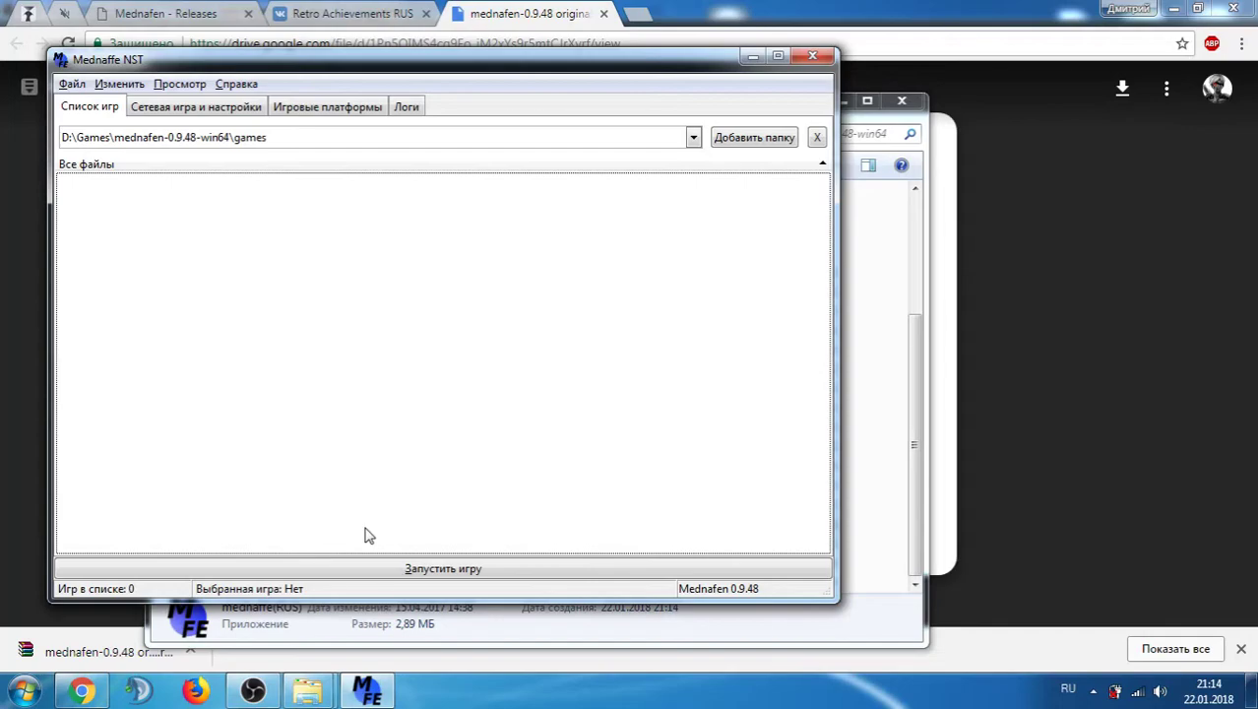
- Review the network play settings and the video settings of the emulator
click(178, 108)
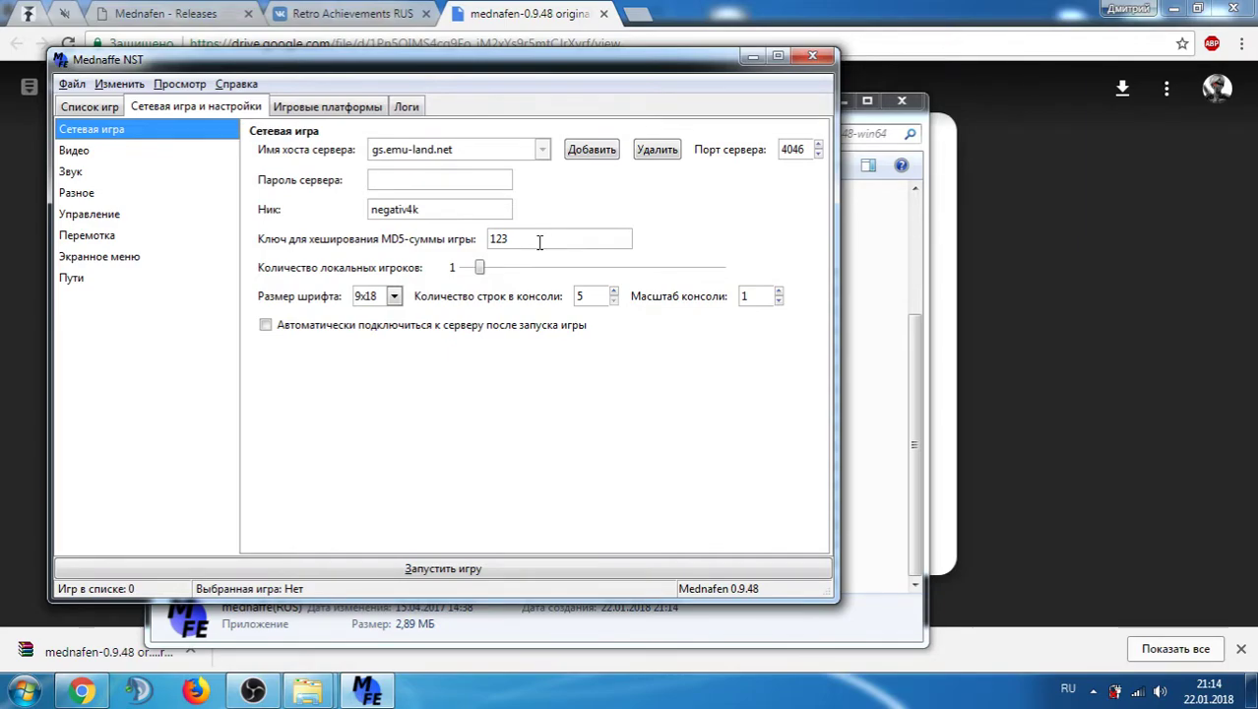
click(78, 152)
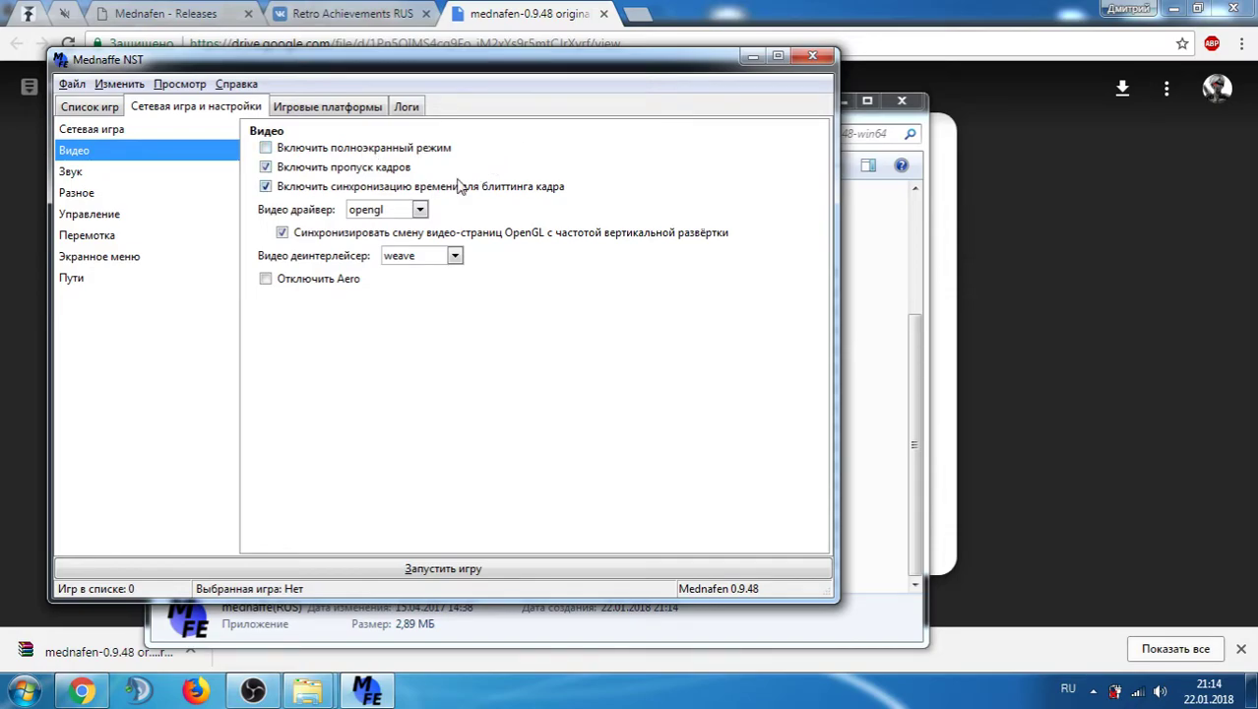
mouse_move(311, 292)
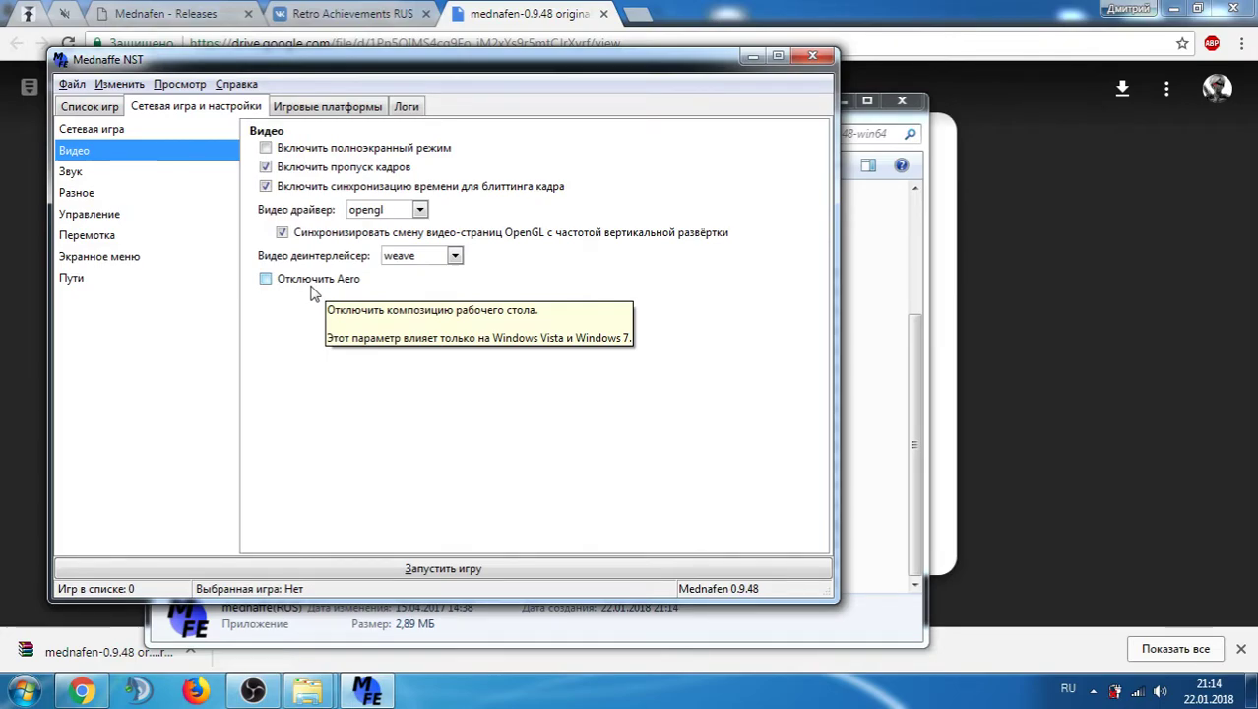
- Examine the full-screen and windowed resolution settings of the Nintendo Entertainment System/Famicom platform
click(328, 107)
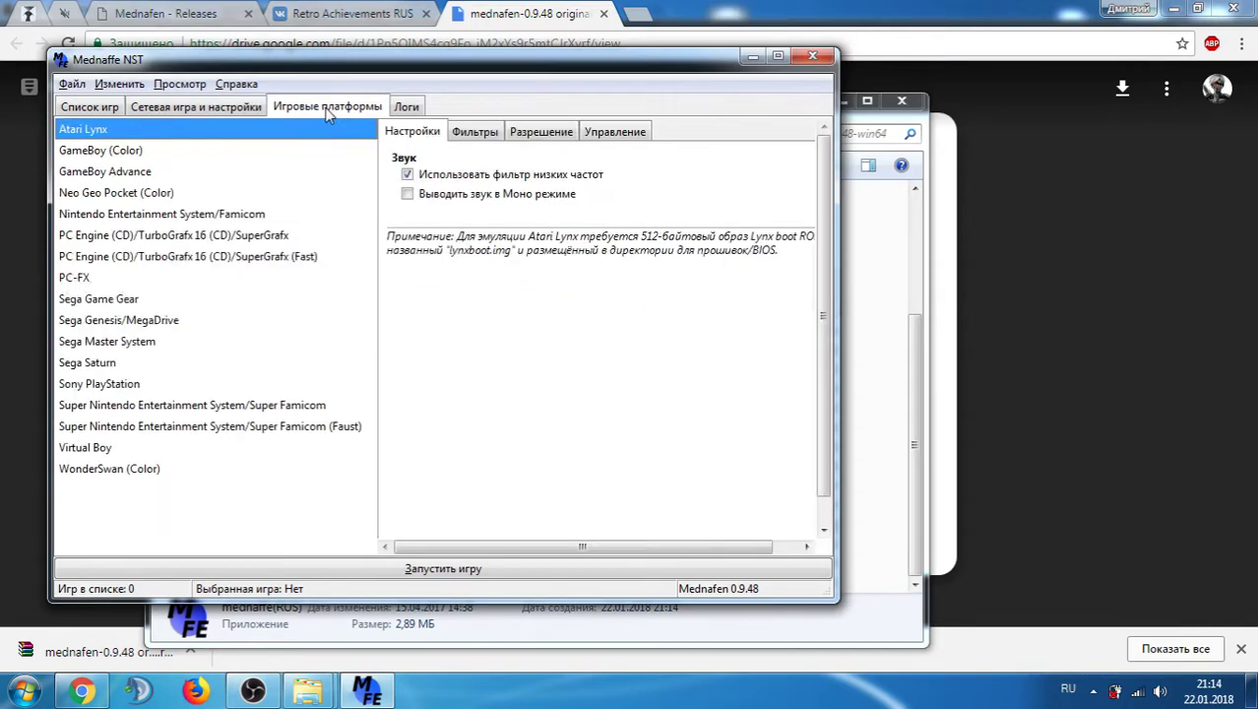
click(164, 215)
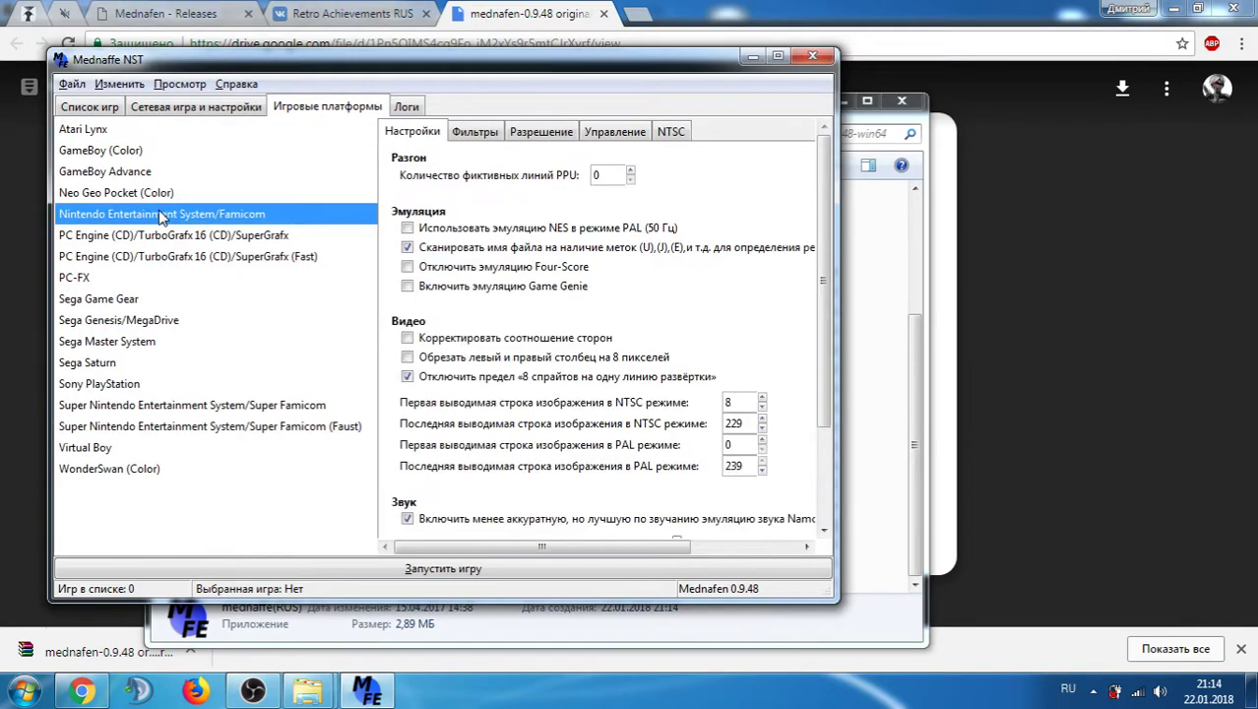
click(518, 132)
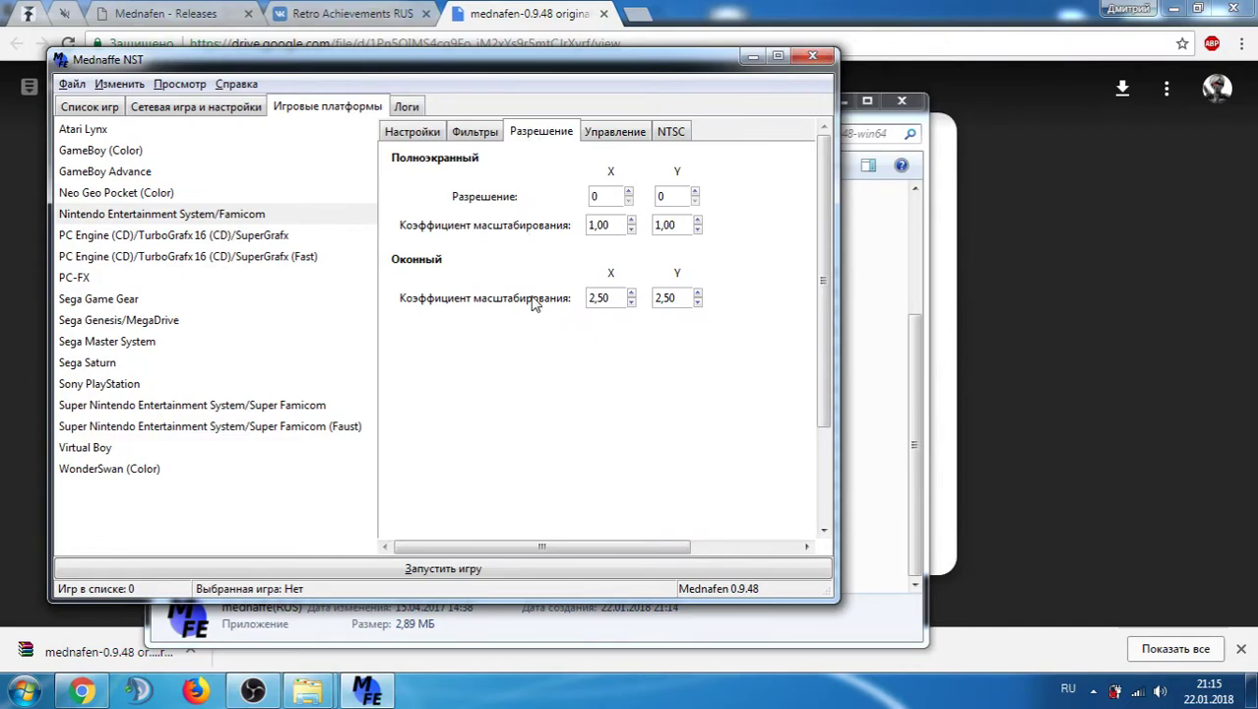
drag(610, 298, 562, 298)
click(611, 298)
click(603, 196)
- Open the controller configuration for the Nintendo Entertainment System/Famicom platform
click(604, 132)
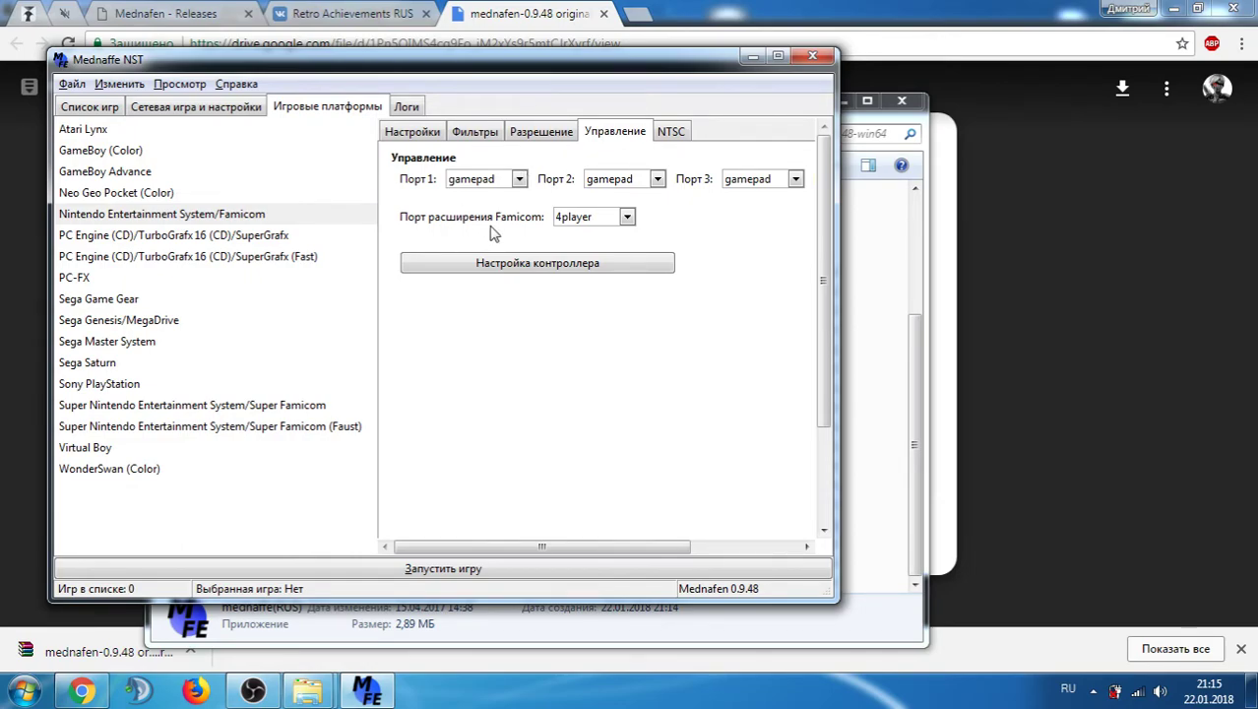
click(439, 267)
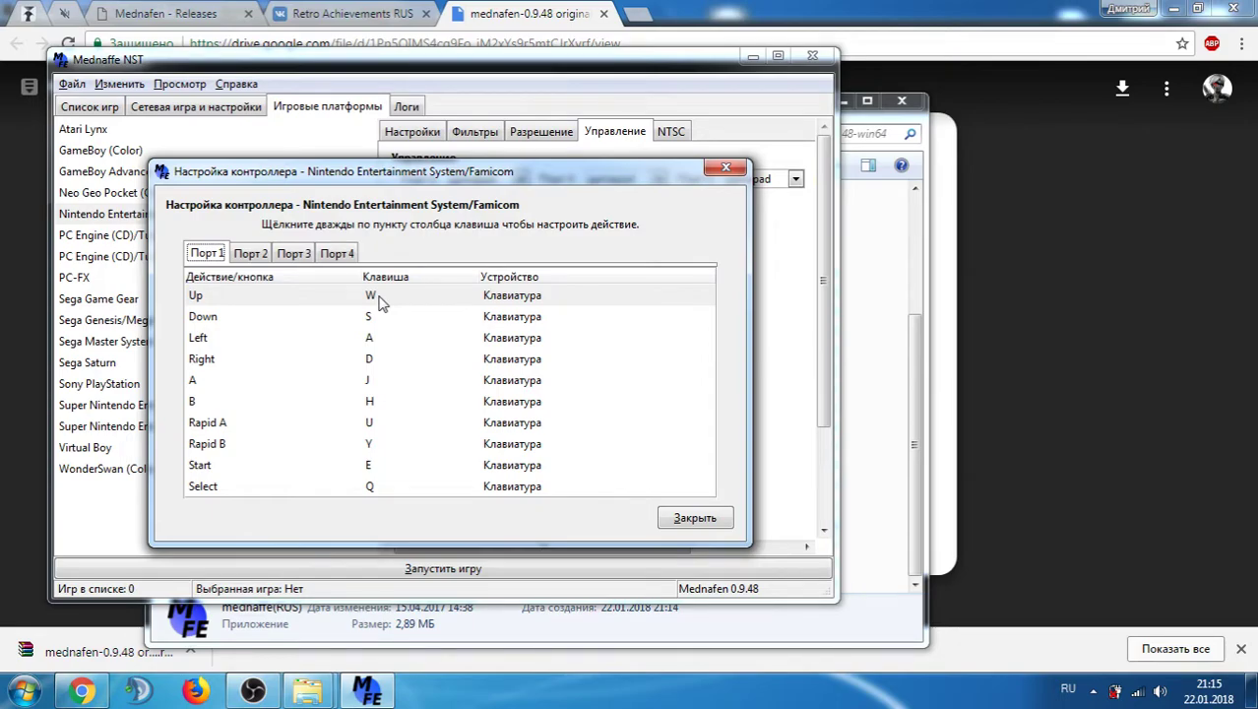
- Try assigning F4, Left Alt and Left Shift in turn to the Up action of controller port 1
double_click(386, 297)
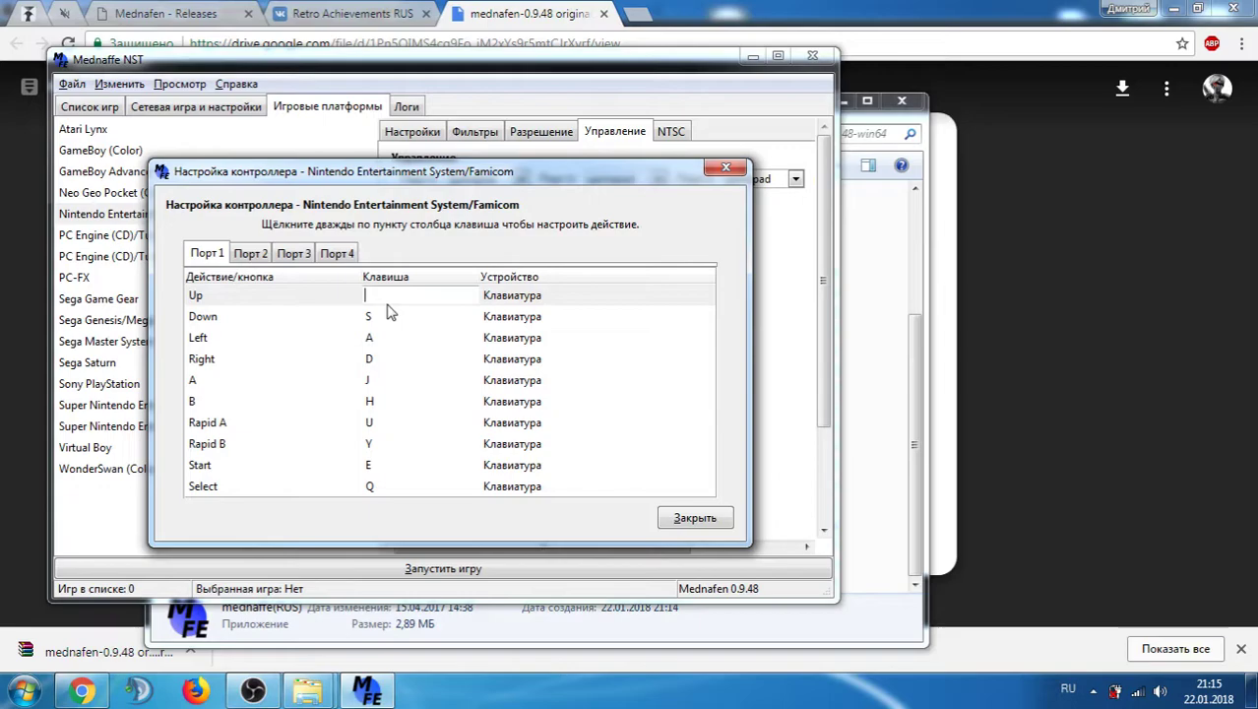
key(F4)
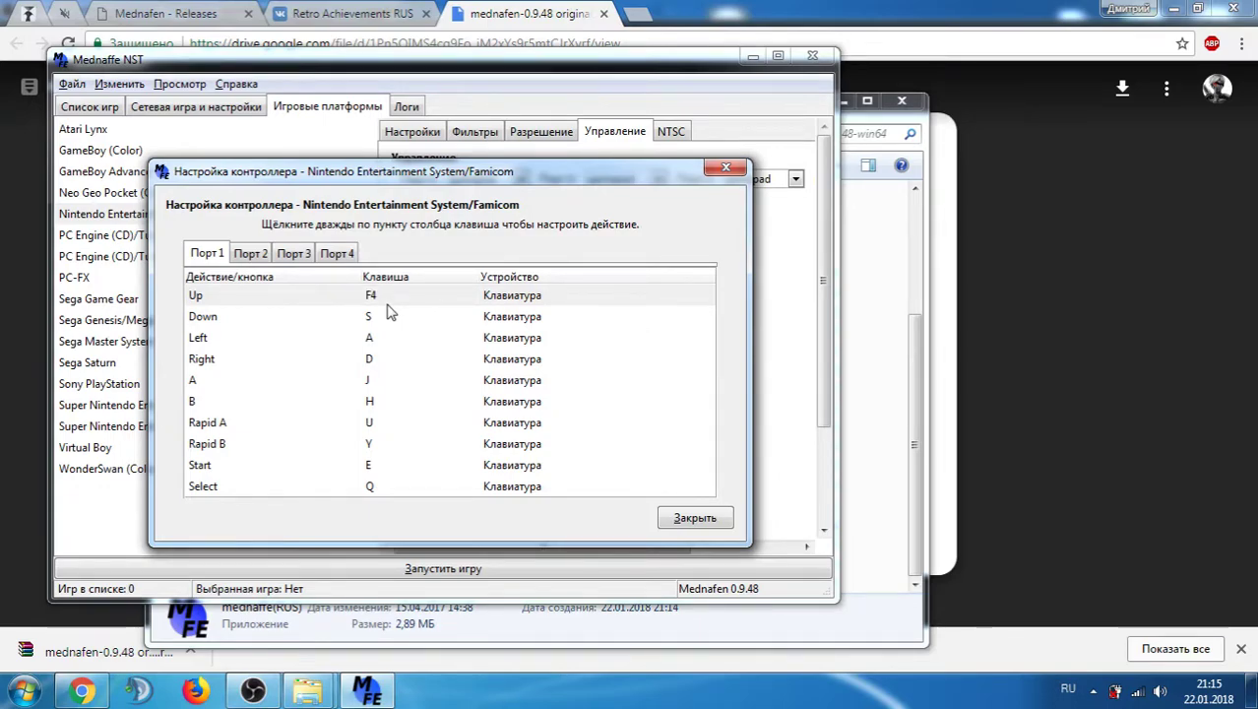
double_click(376, 296)
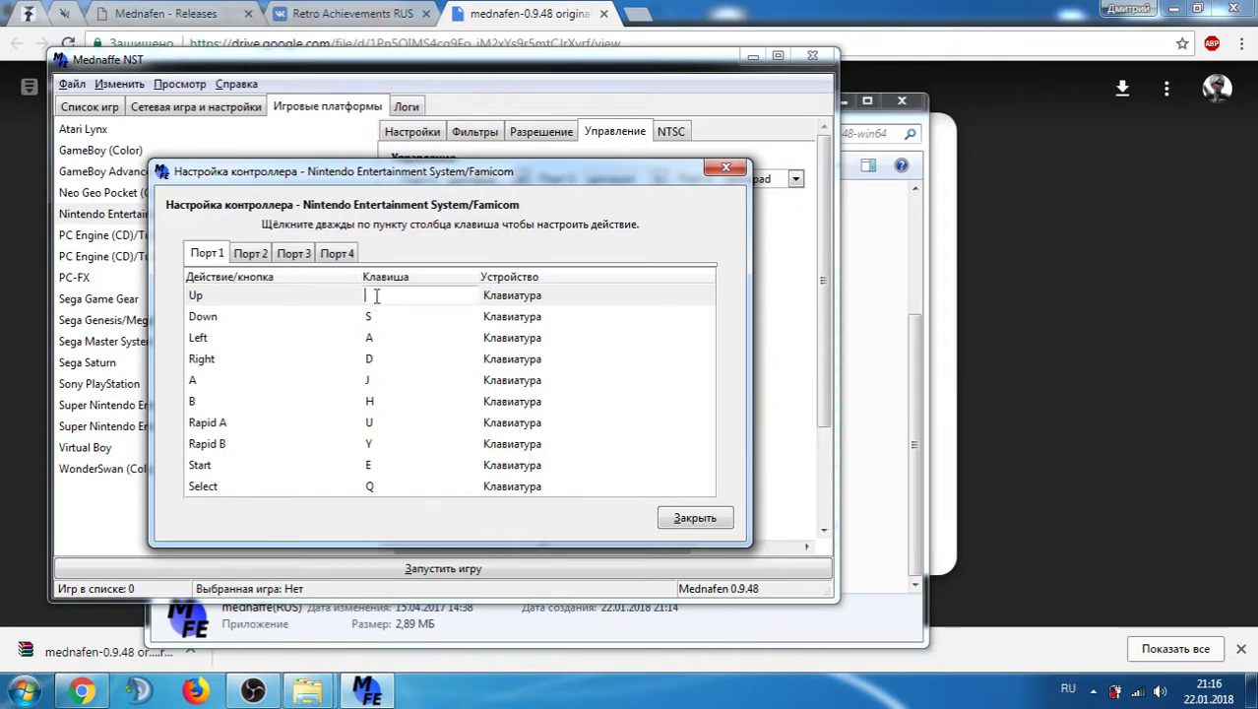
key(alt+shift)
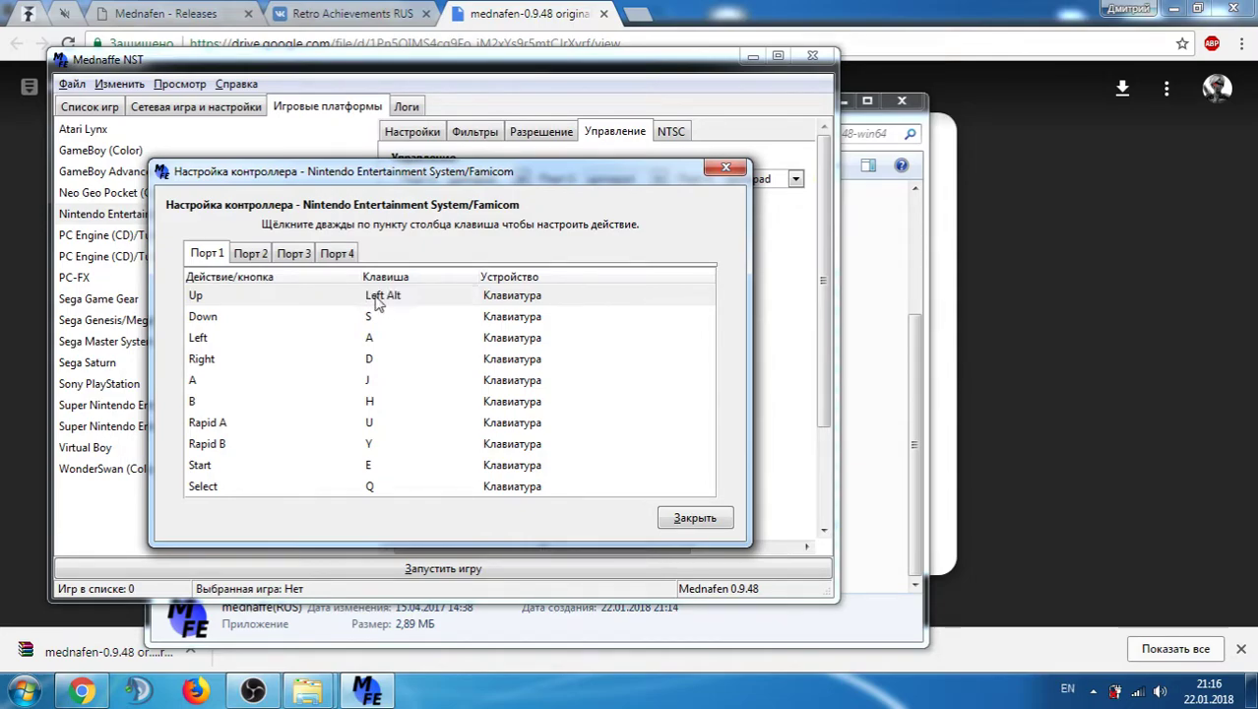
double_click(377, 297)
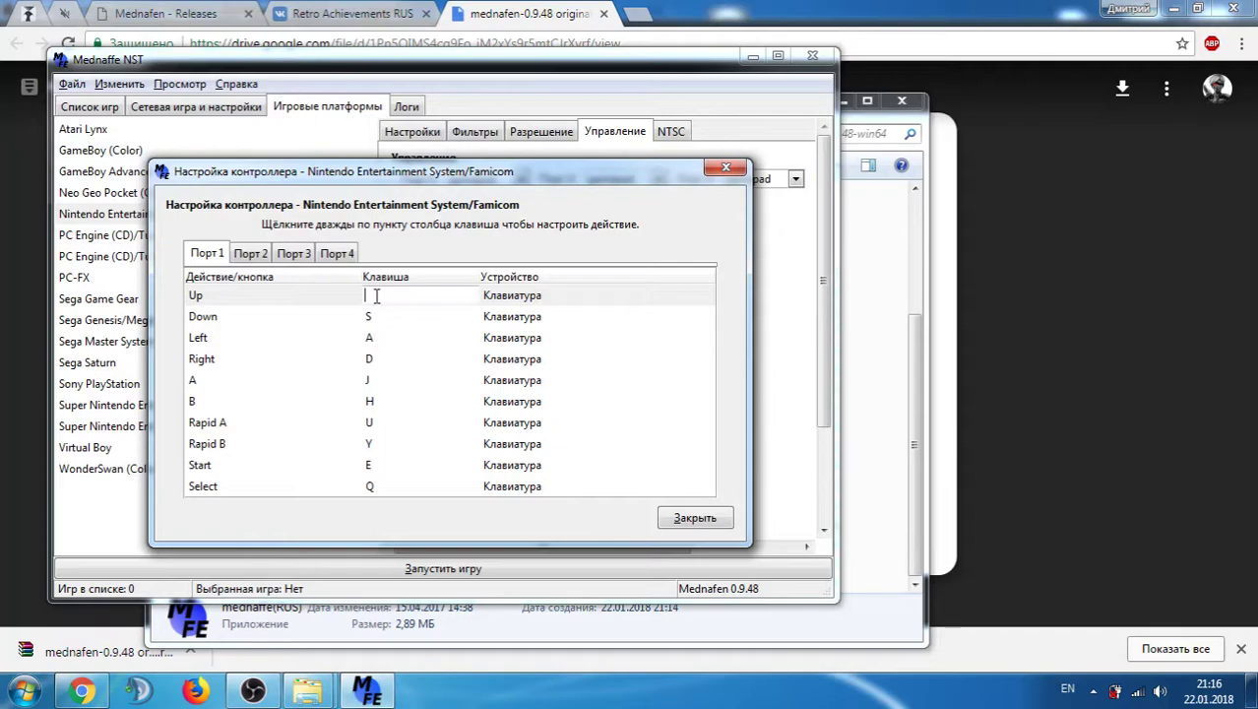
key(shift+alt)
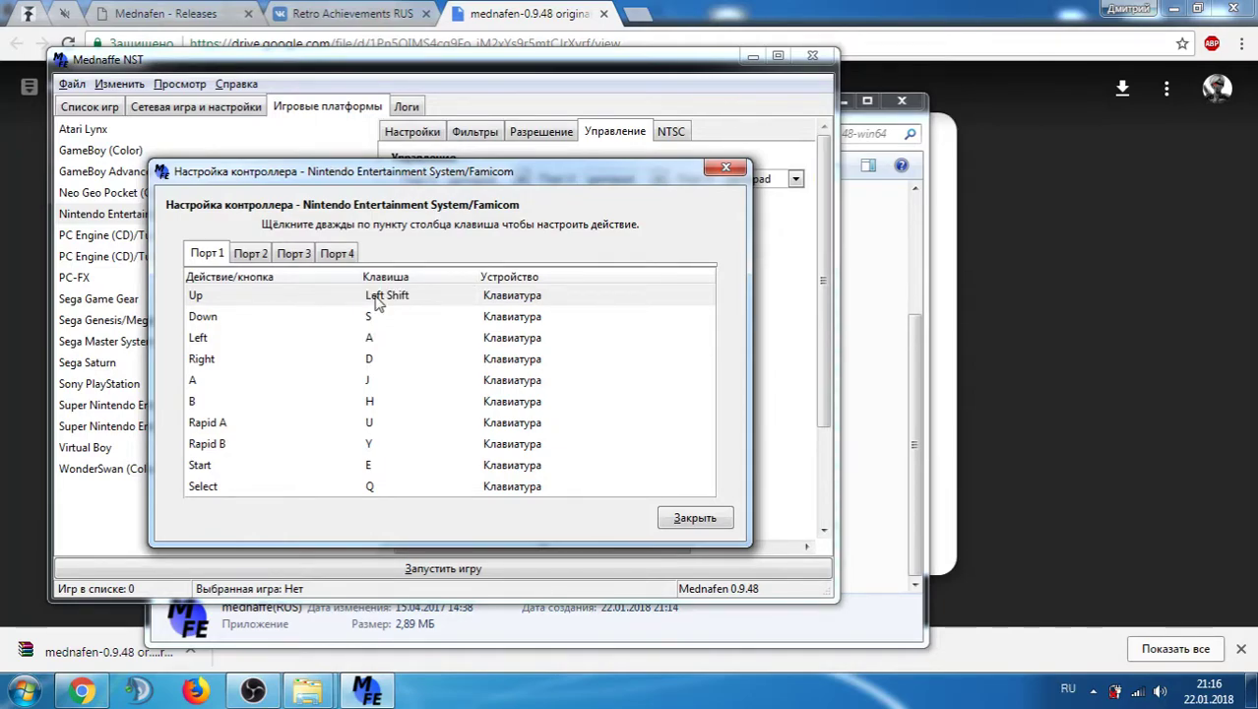
double_click(376, 297)
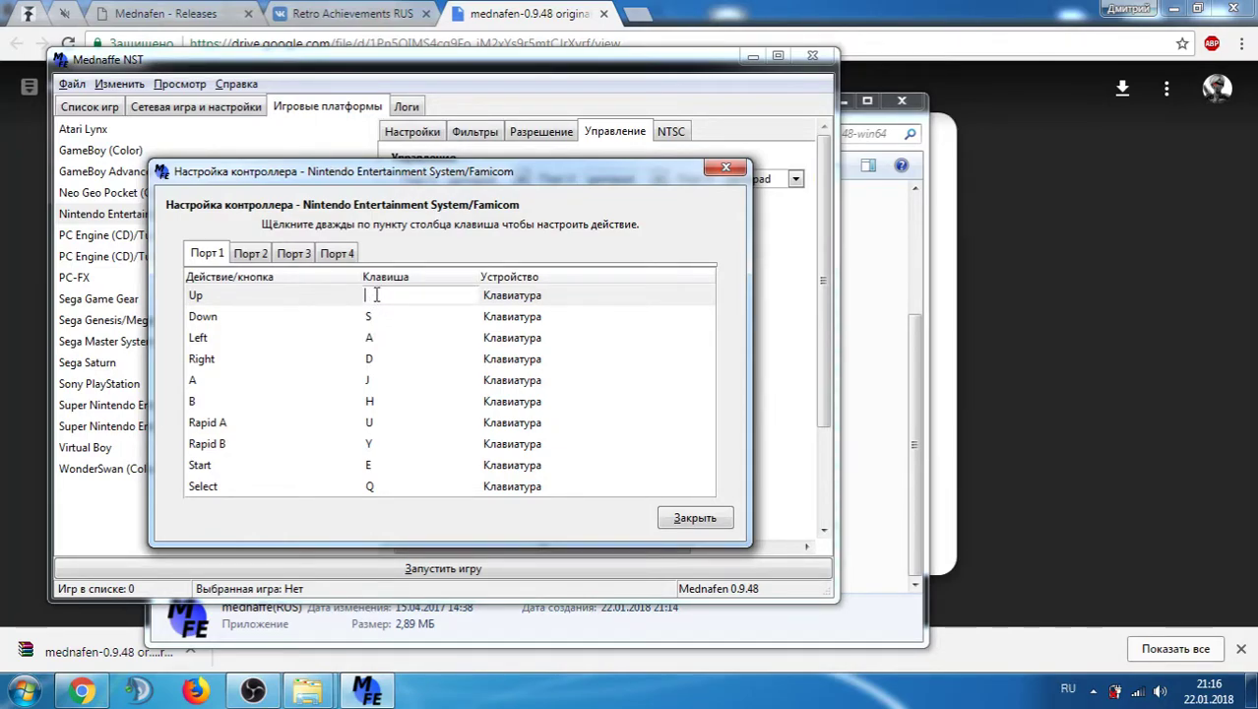
key(F4)
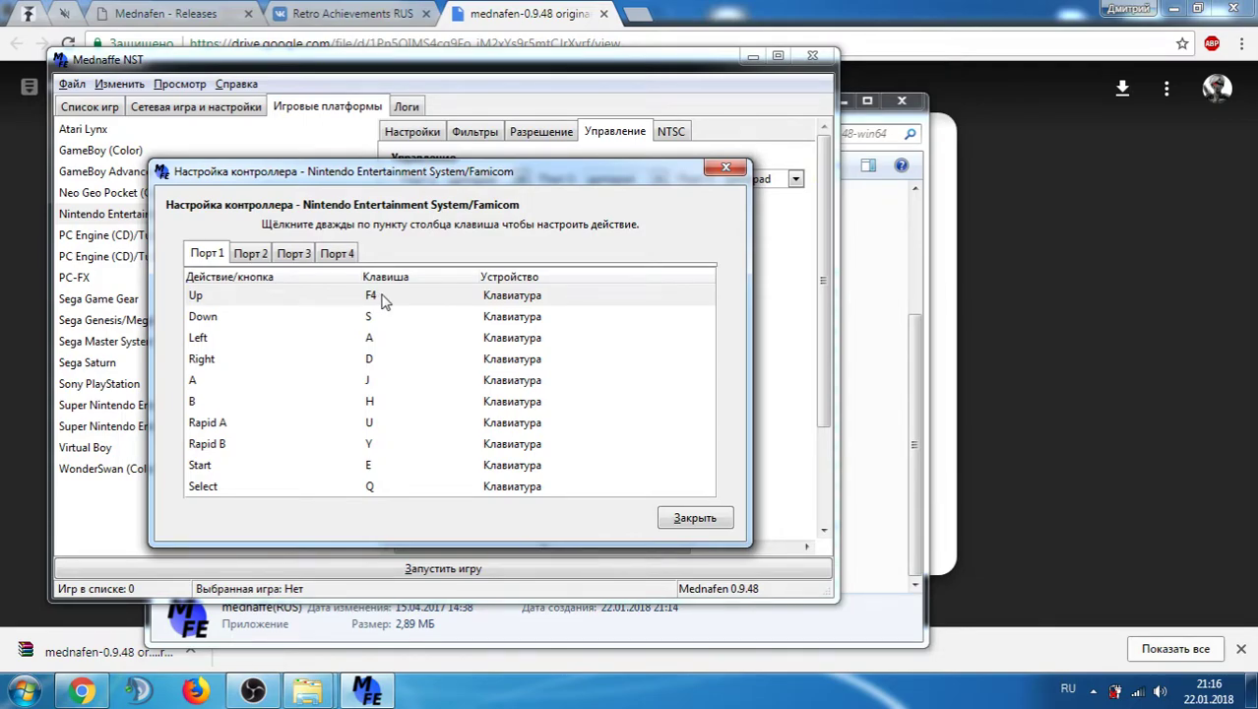
double_click(383, 297)
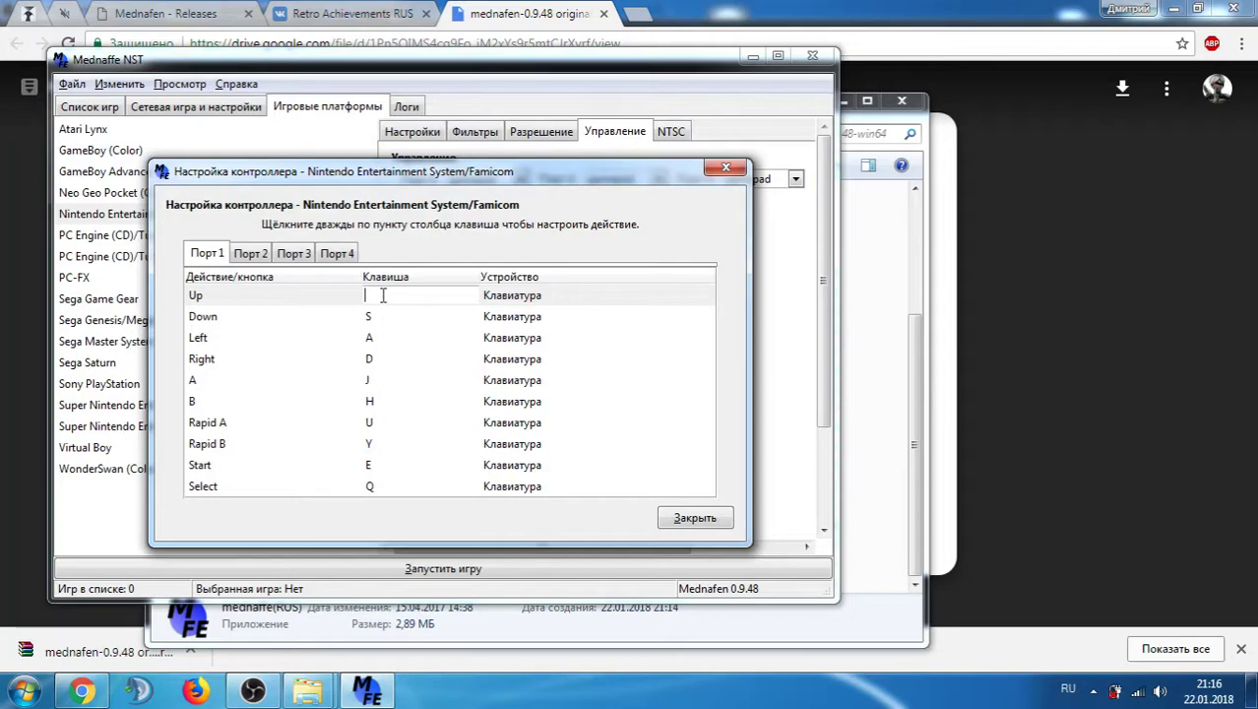
key(alt+shift)
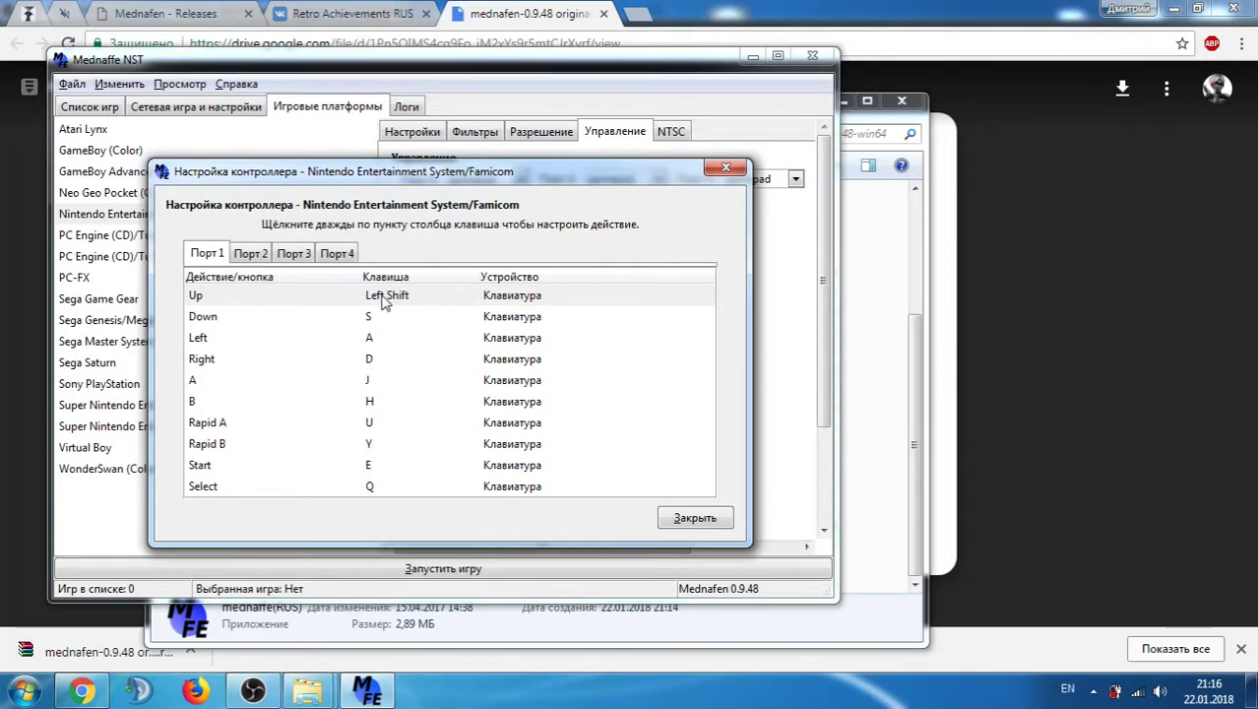
- Assign the W key to the Up action of controller port 1 and close the controller configuration
double_click(383, 295)
key(w)
click(507, 319)
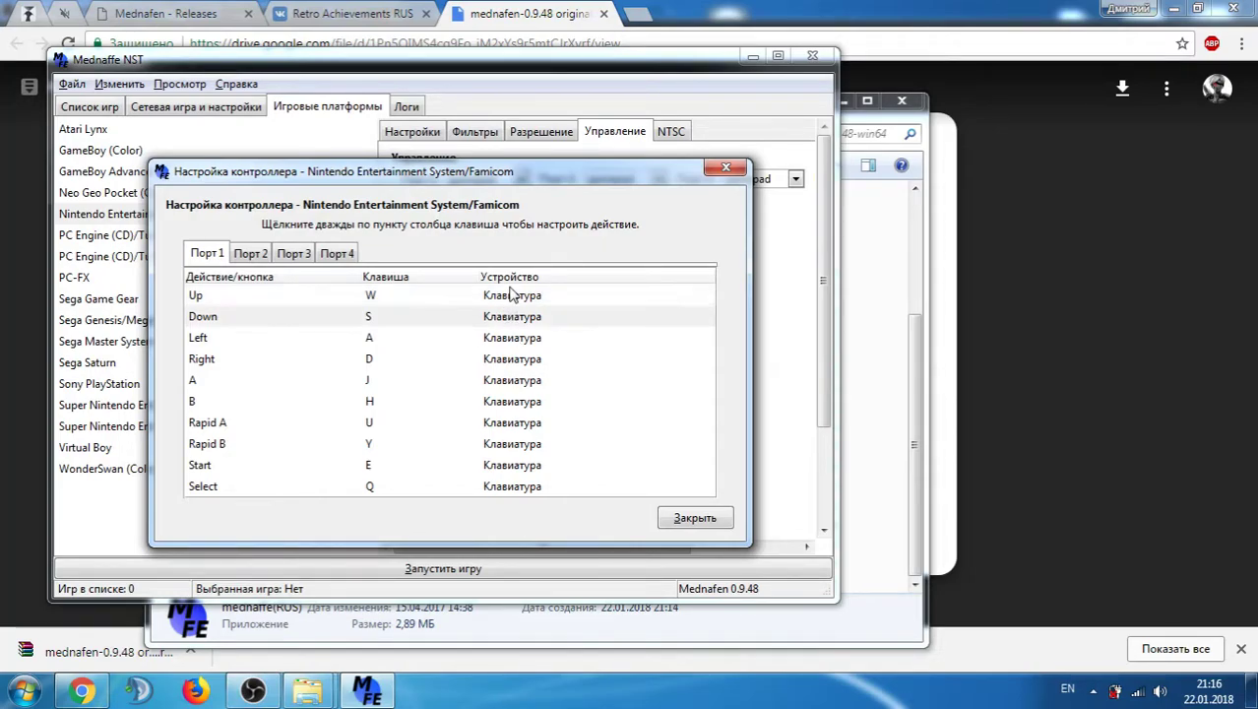
click(510, 293)
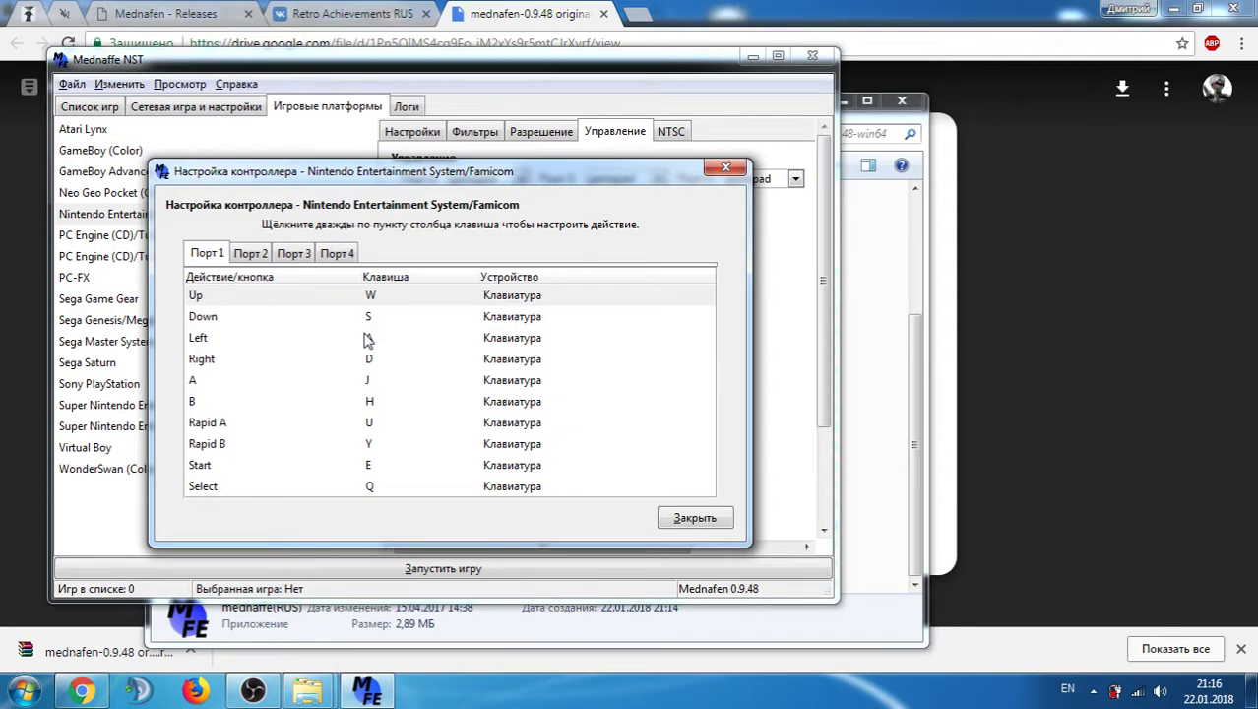
click(693, 518)
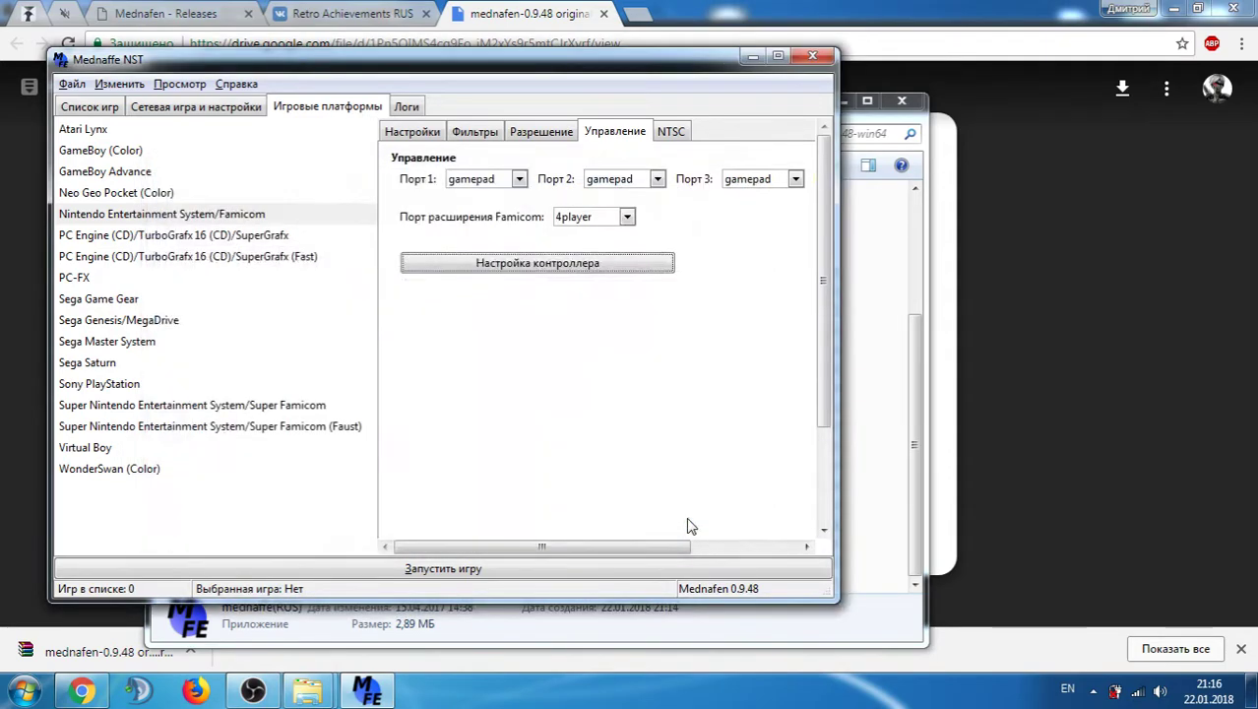
- Open the ROM Teenage Mutant Ninja Turtles - Tournament Fighters (U) [!].nes from the games folder of mednafen-0.9.48-win64 on drive D and reposition the game window
click(72, 86)
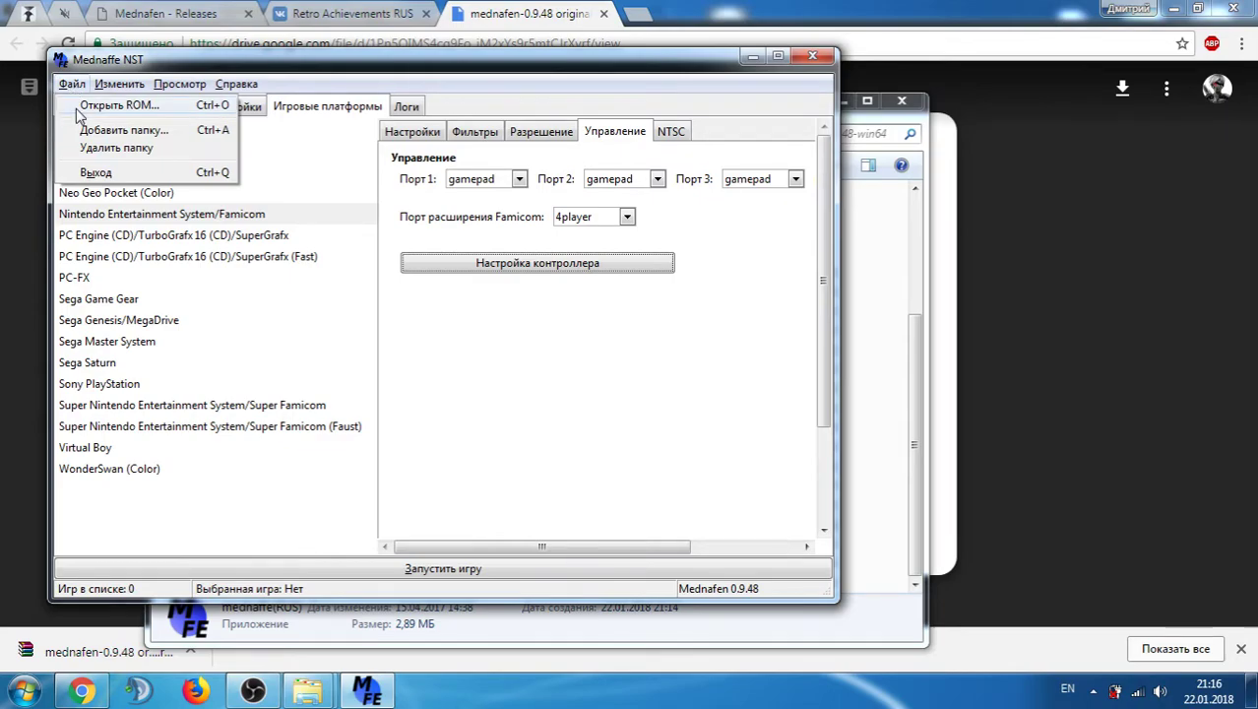
click(109, 105)
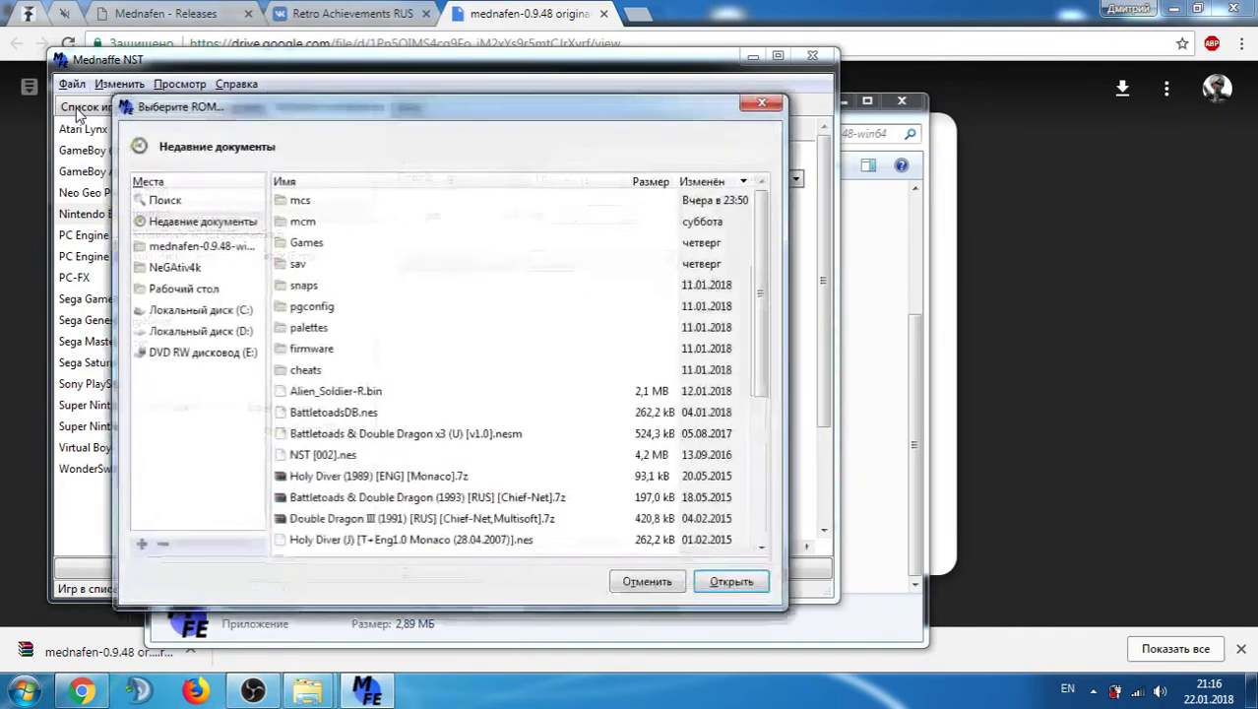
click(192, 331)
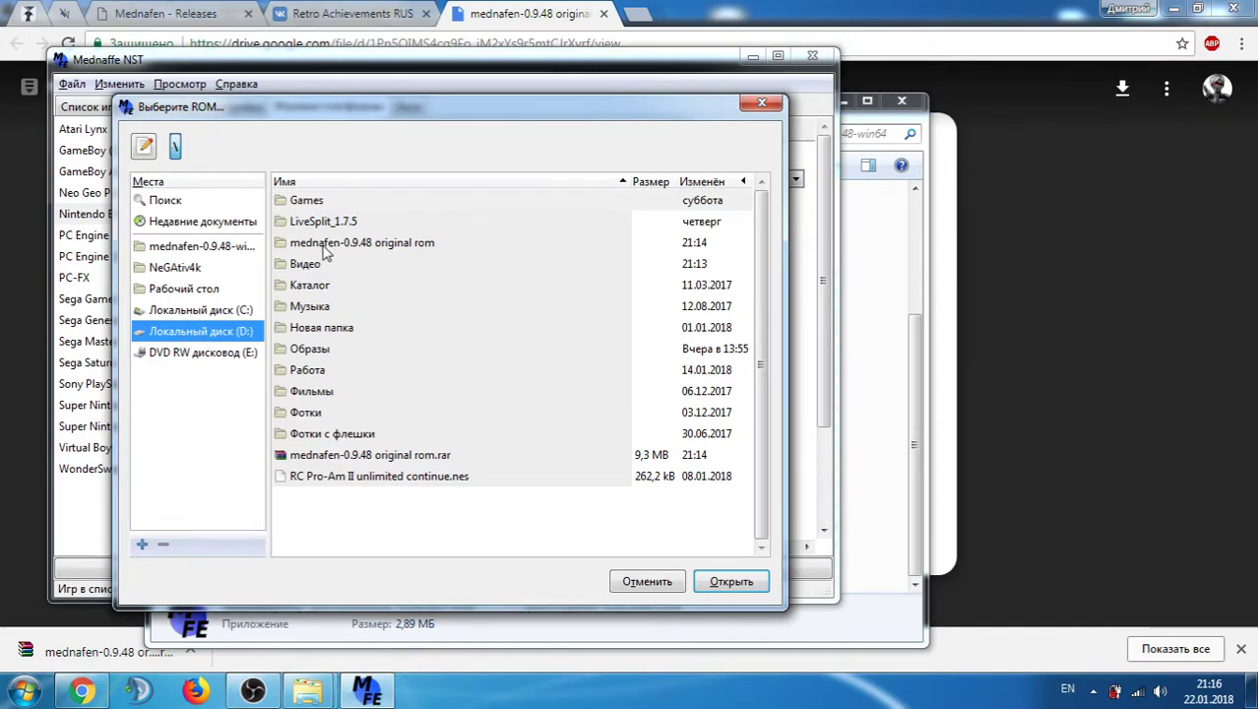
double_click(319, 244)
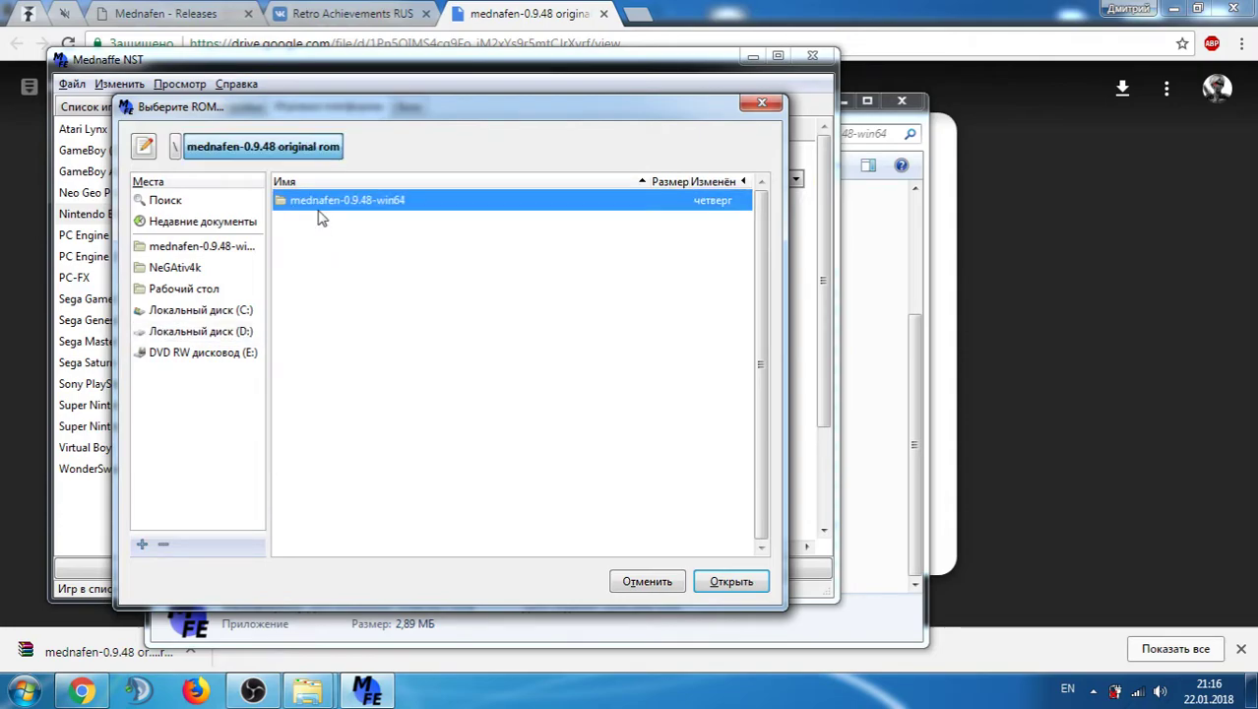
double_click(322, 204)
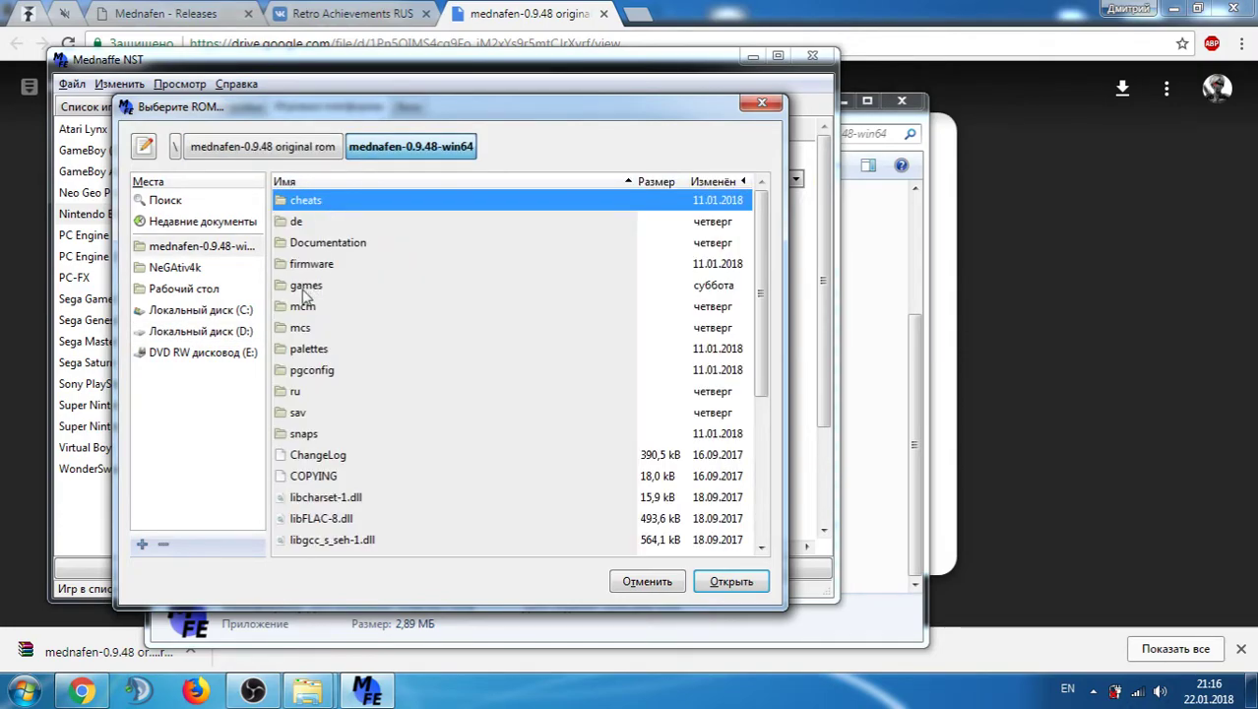
double_click(306, 287)
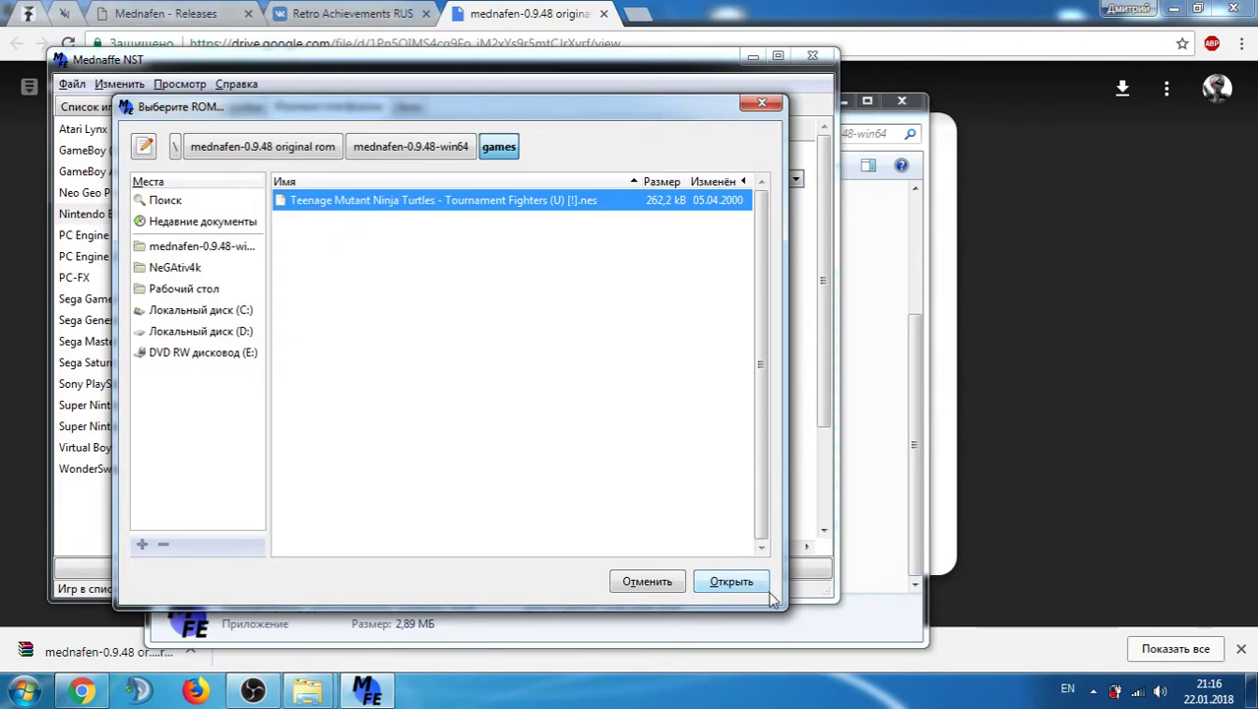
click(732, 582)
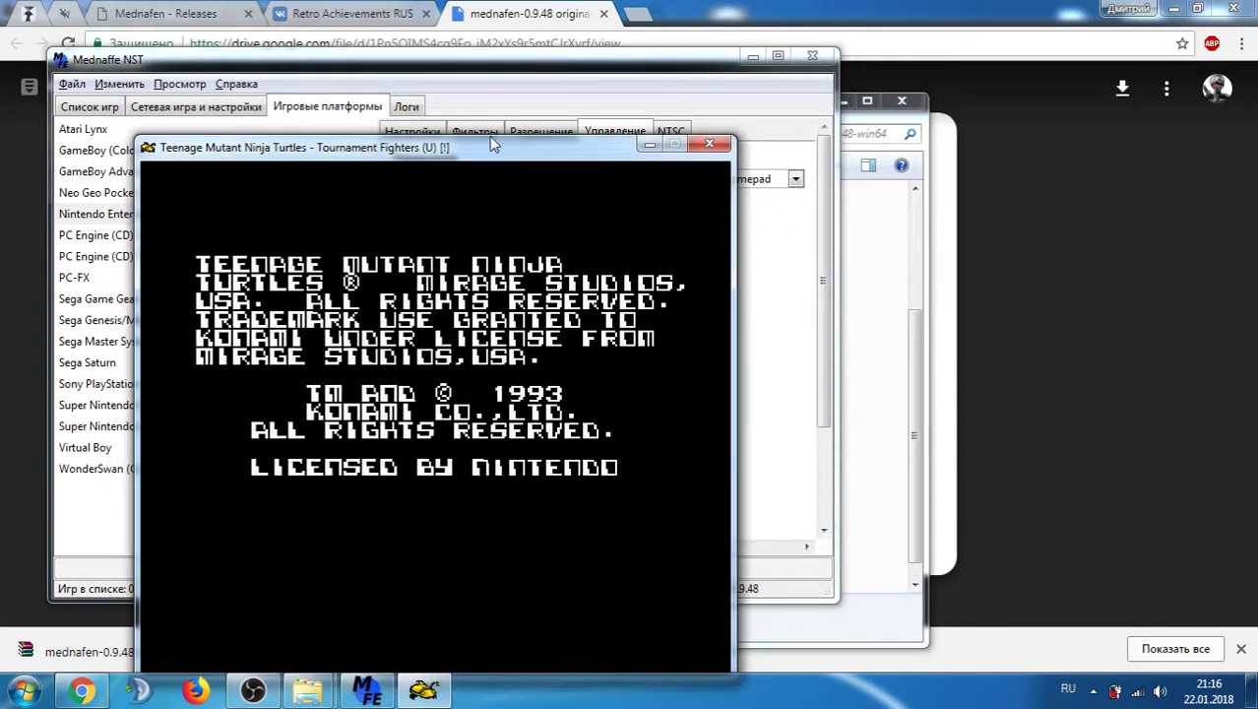
drag(492, 143, 625, 96)
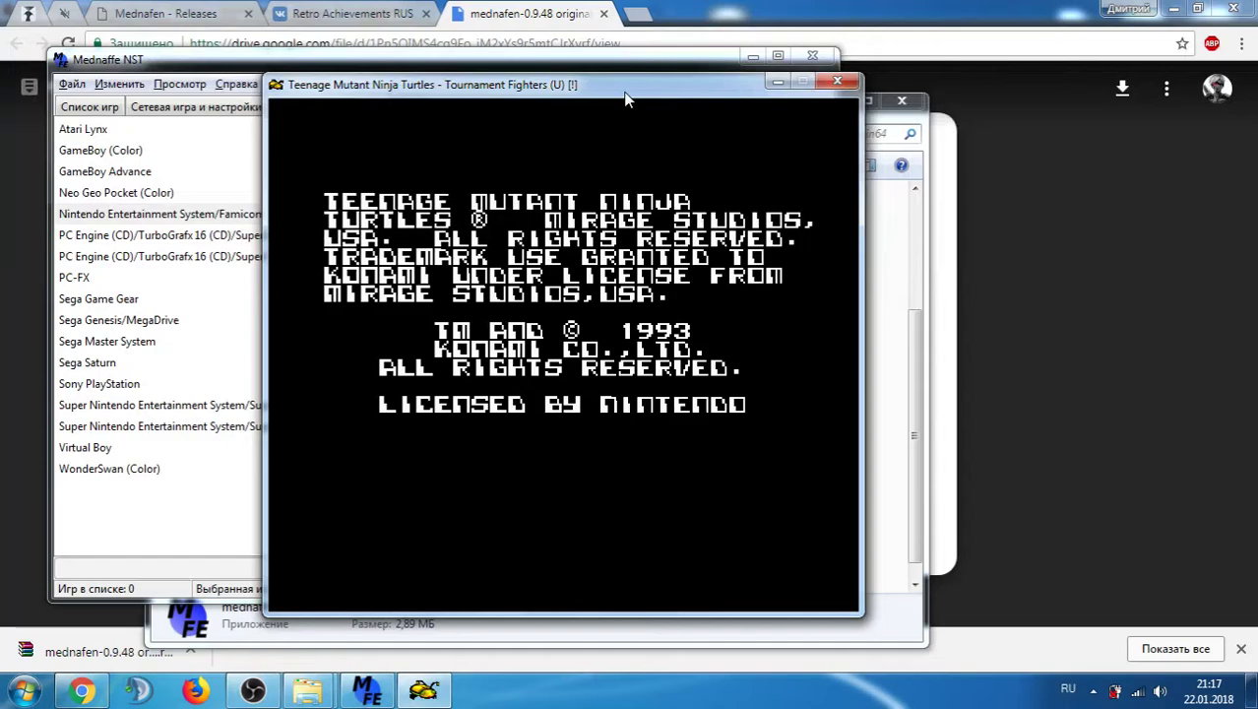
- Lower the sound level in the system volume mixer while the game is running
right_click(1159, 689)
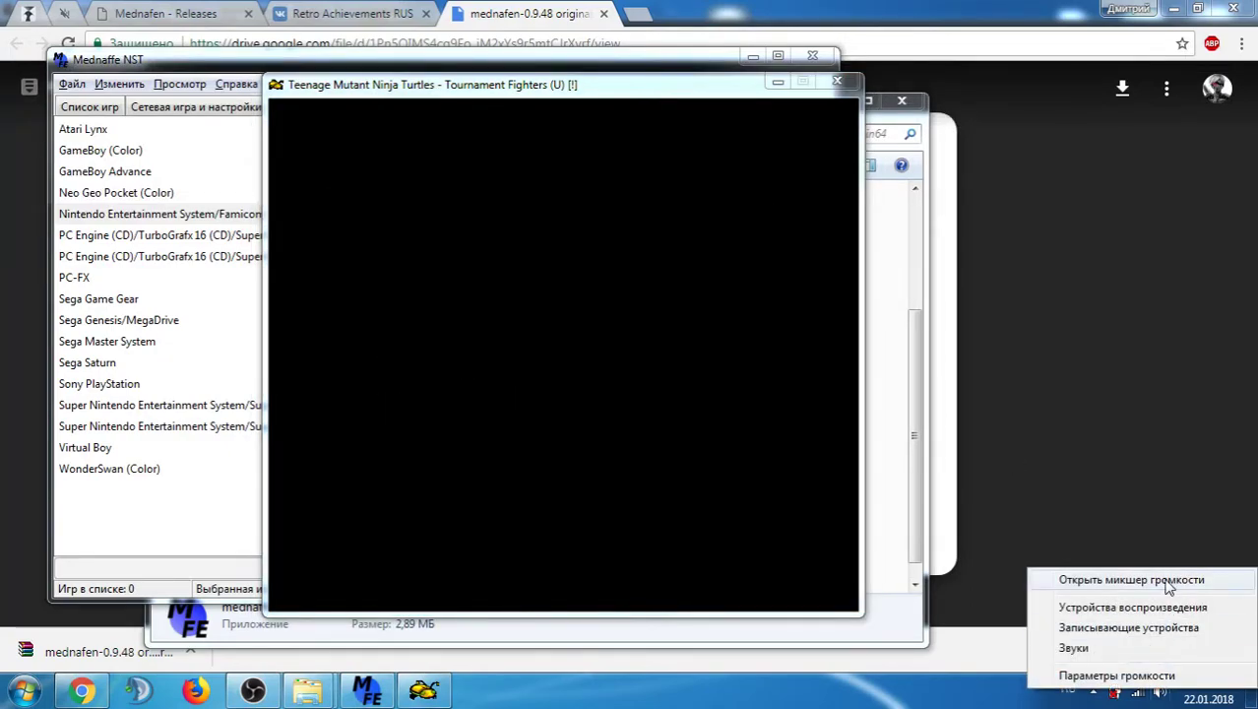
click(1092, 511)
drag(1171, 479, 1171, 562)
click(1222, 352)
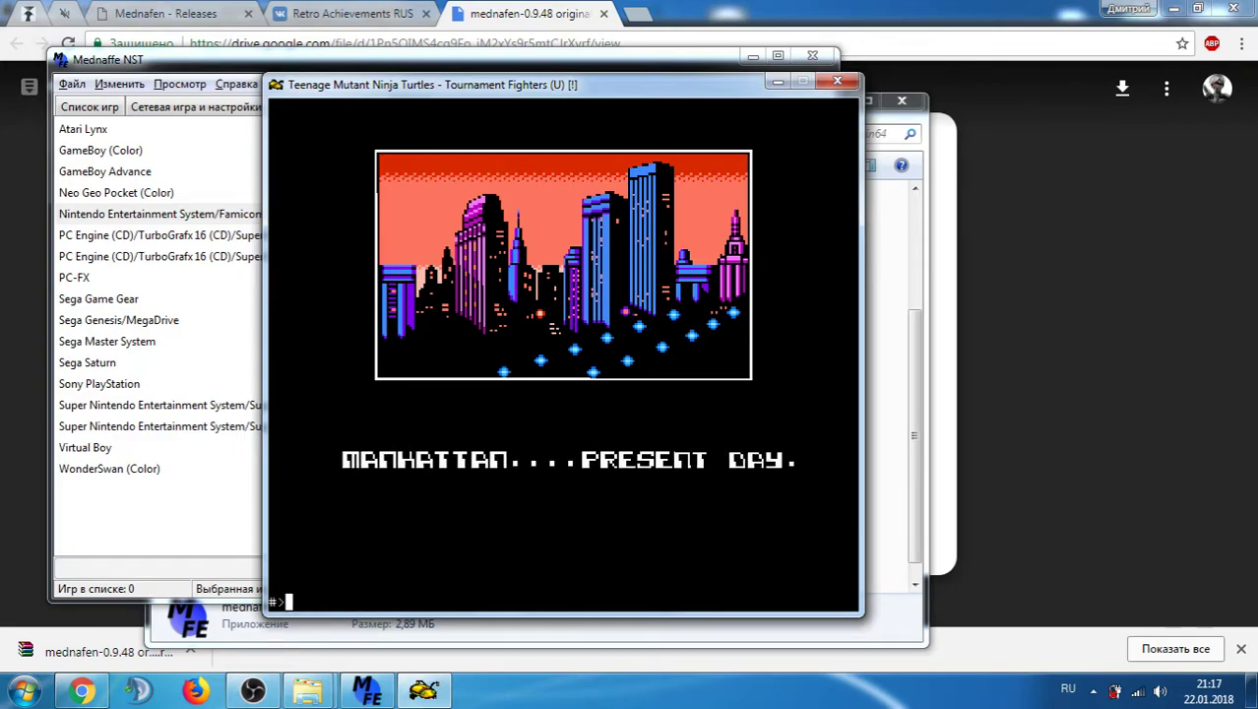
- Switch the keyboard layout to English and run the /server command in the game's netplay console
key(alt+shift)
text(/)
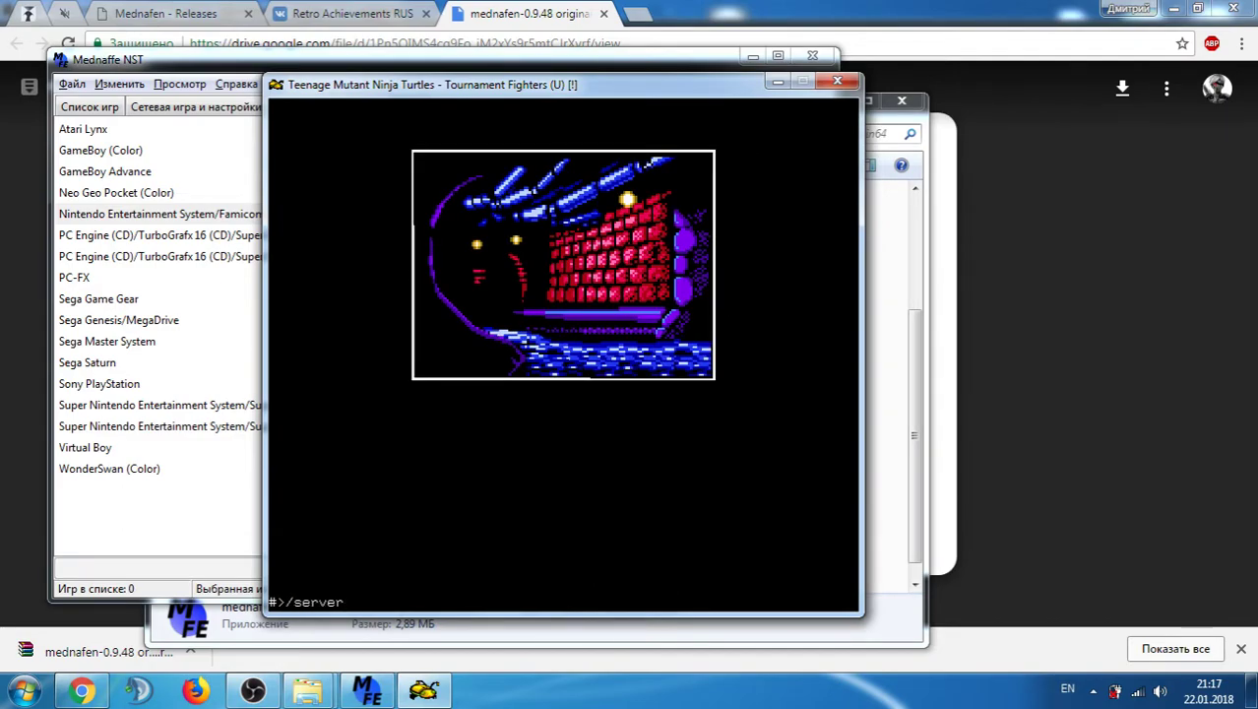
text(server)
key(Return)
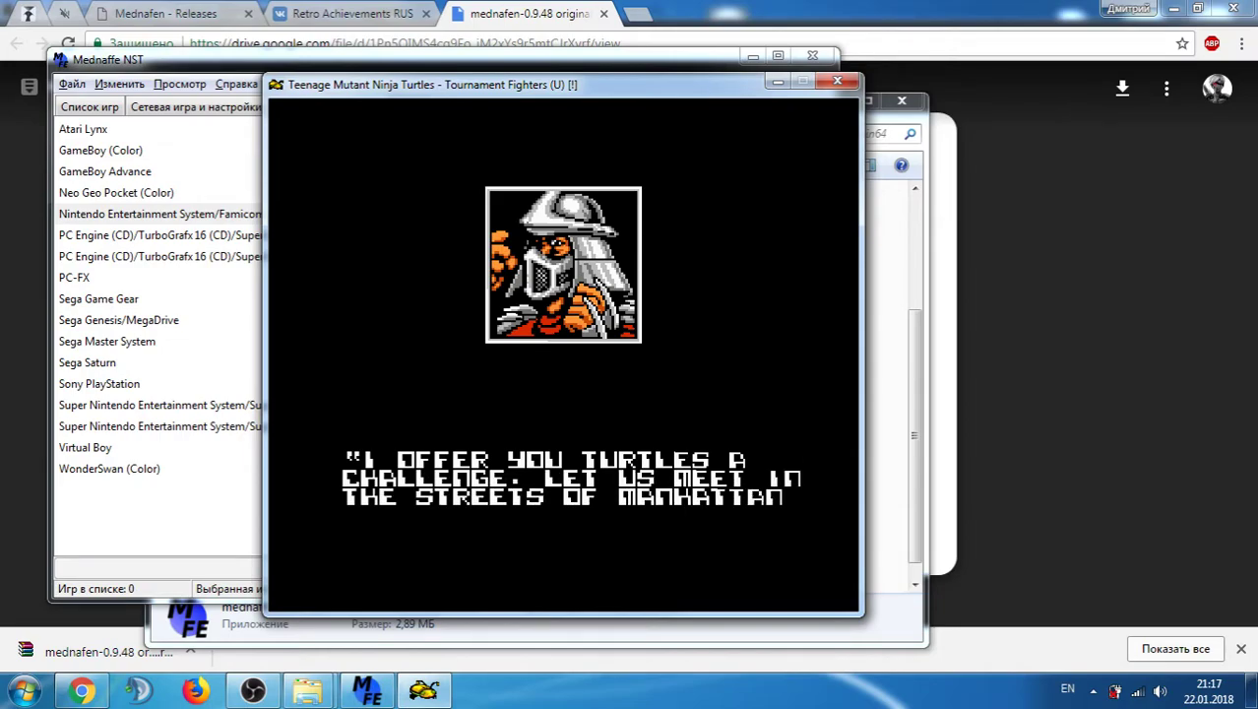
- Open the netplay page from Mednafen's Documentation folder and examine its table of netplay console commands
mouse_move(307, 689)
click(356, 605)
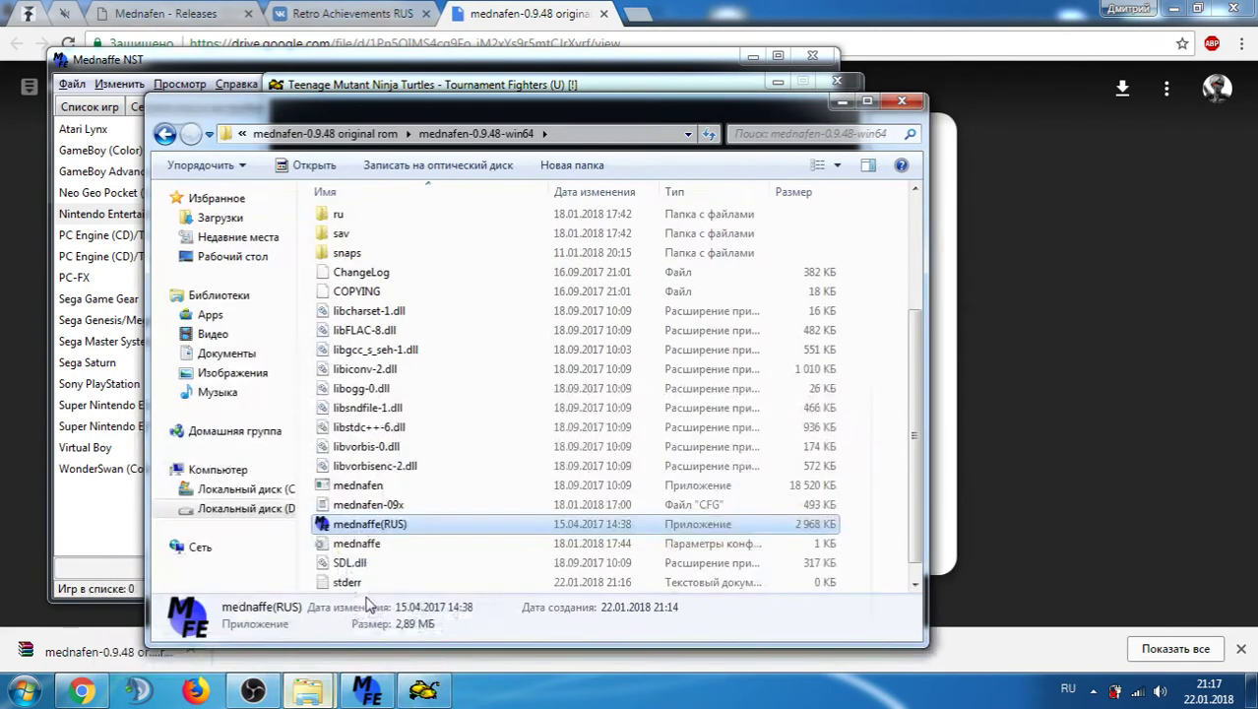
click(369, 291)
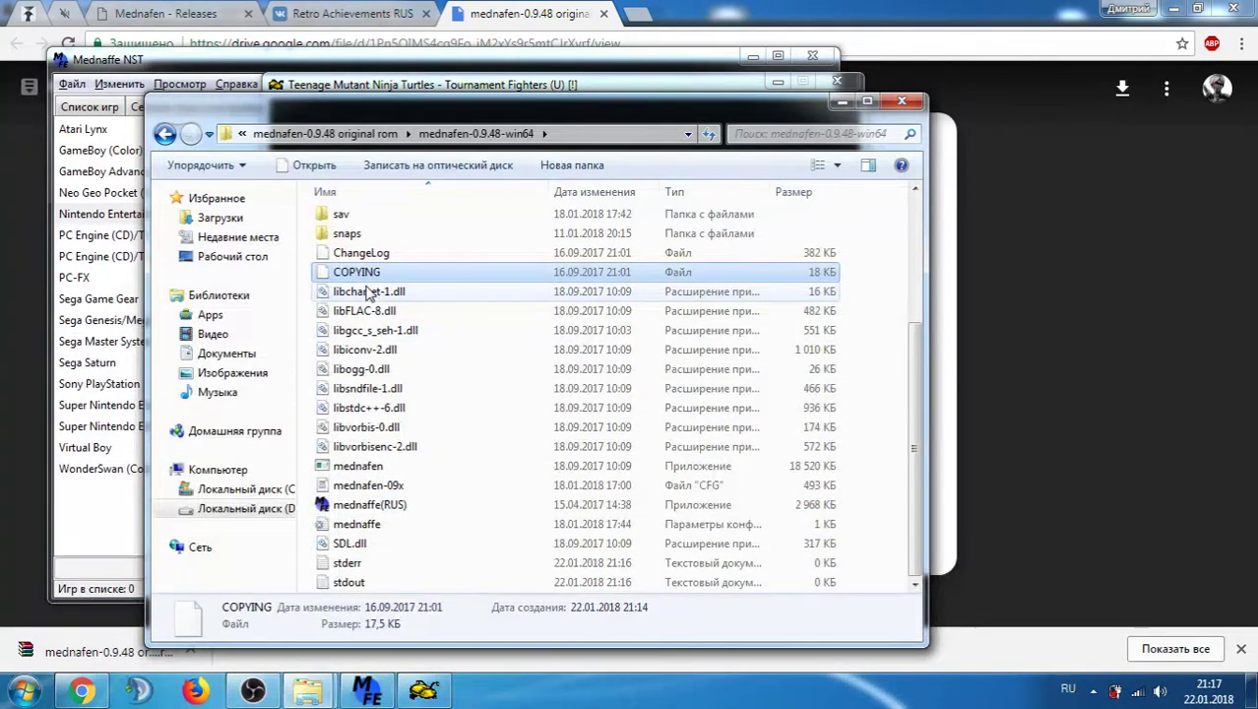
scroll(369, 293, up, 4)
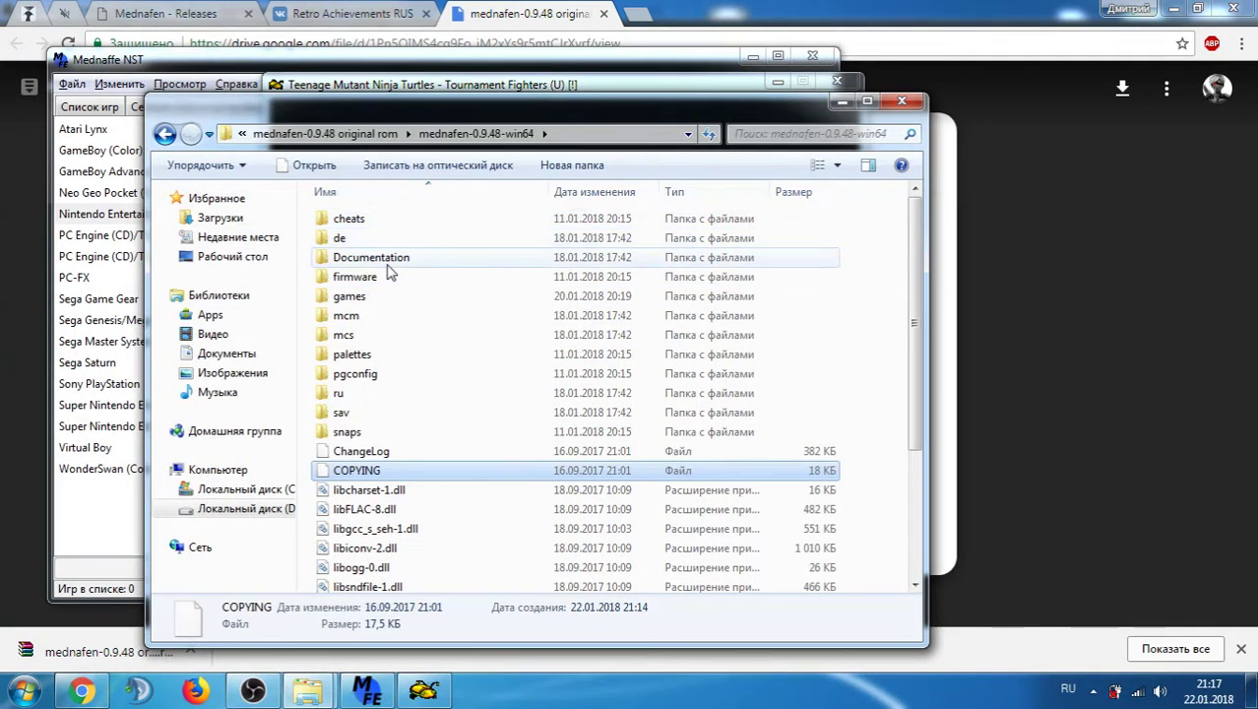
double_click(379, 257)
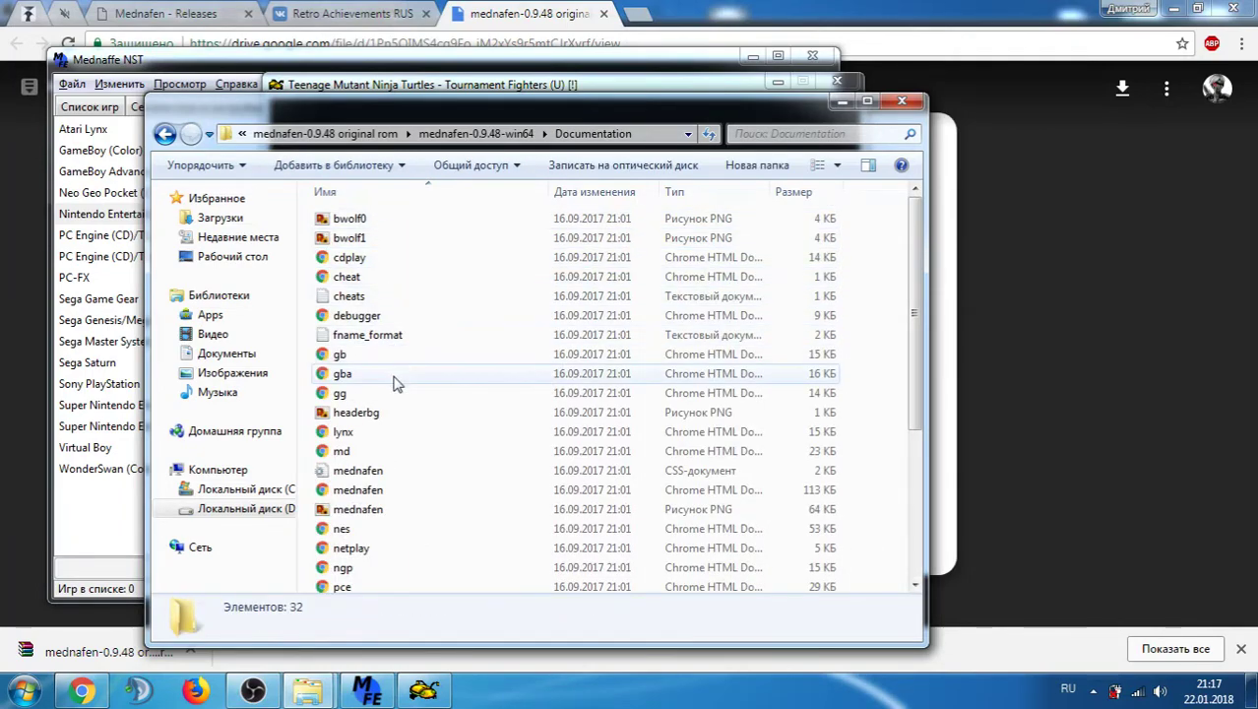
scroll(399, 411, down, 4)
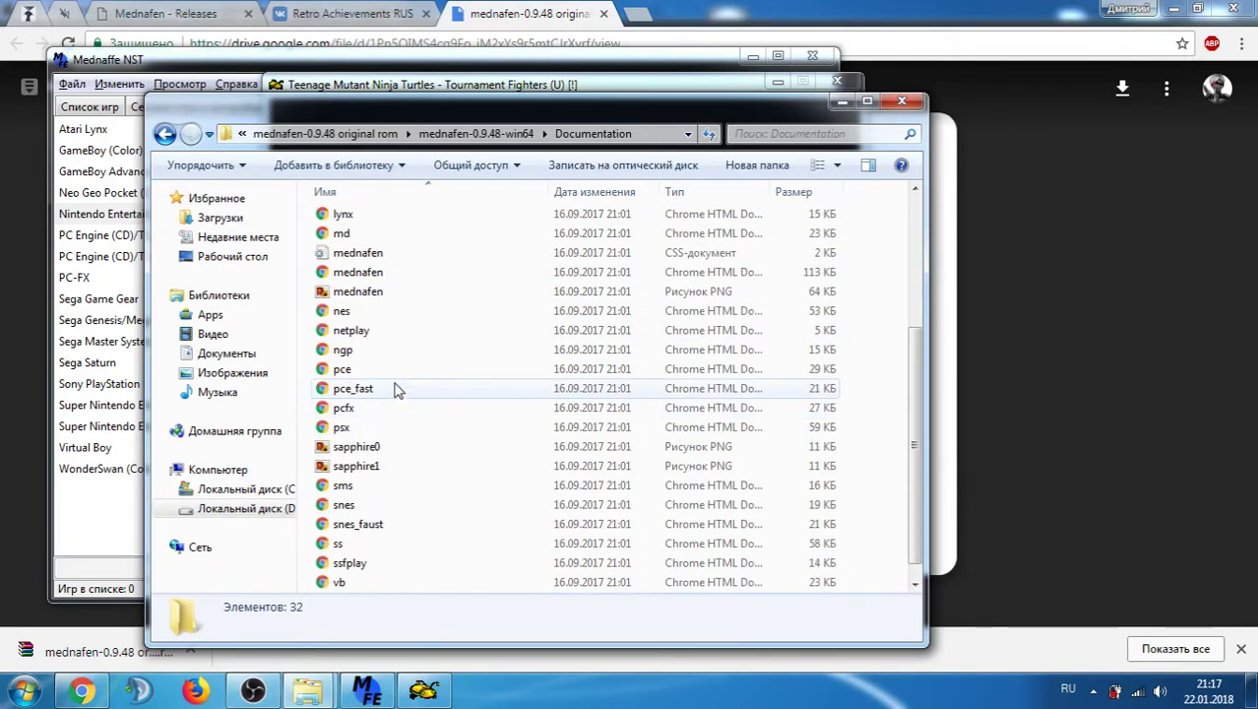
click(372, 330)
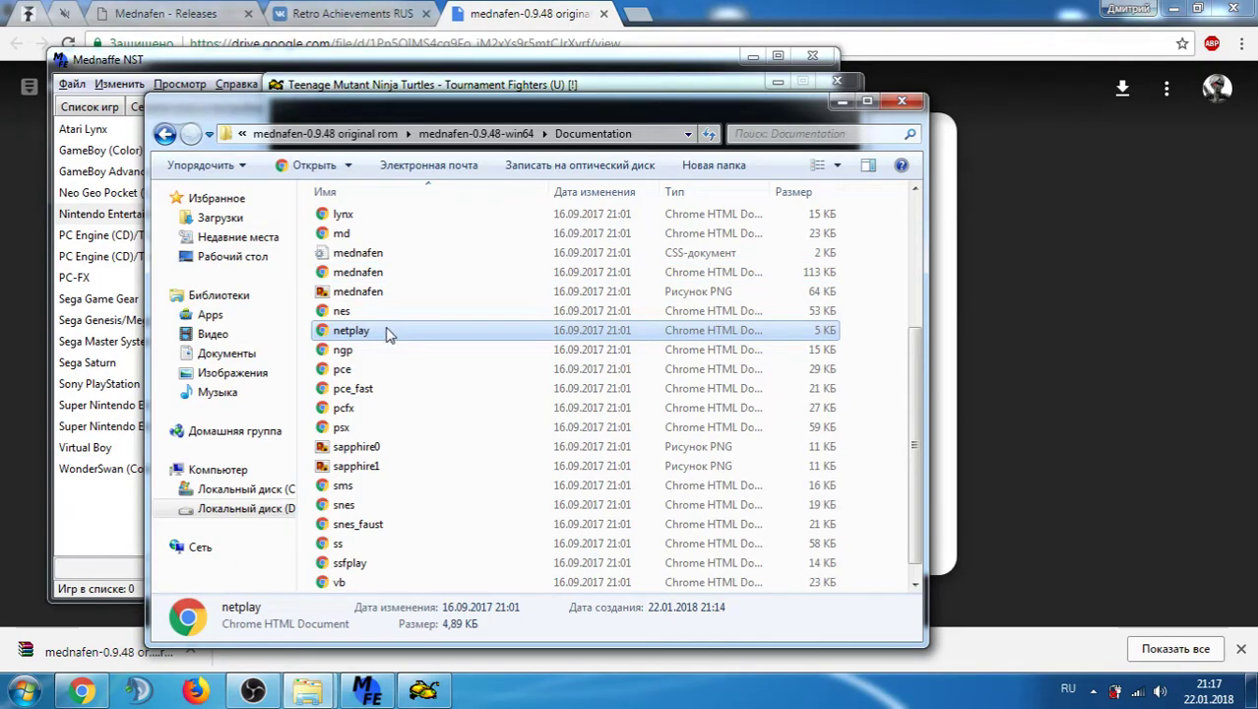
scroll(385, 339, down, 4)
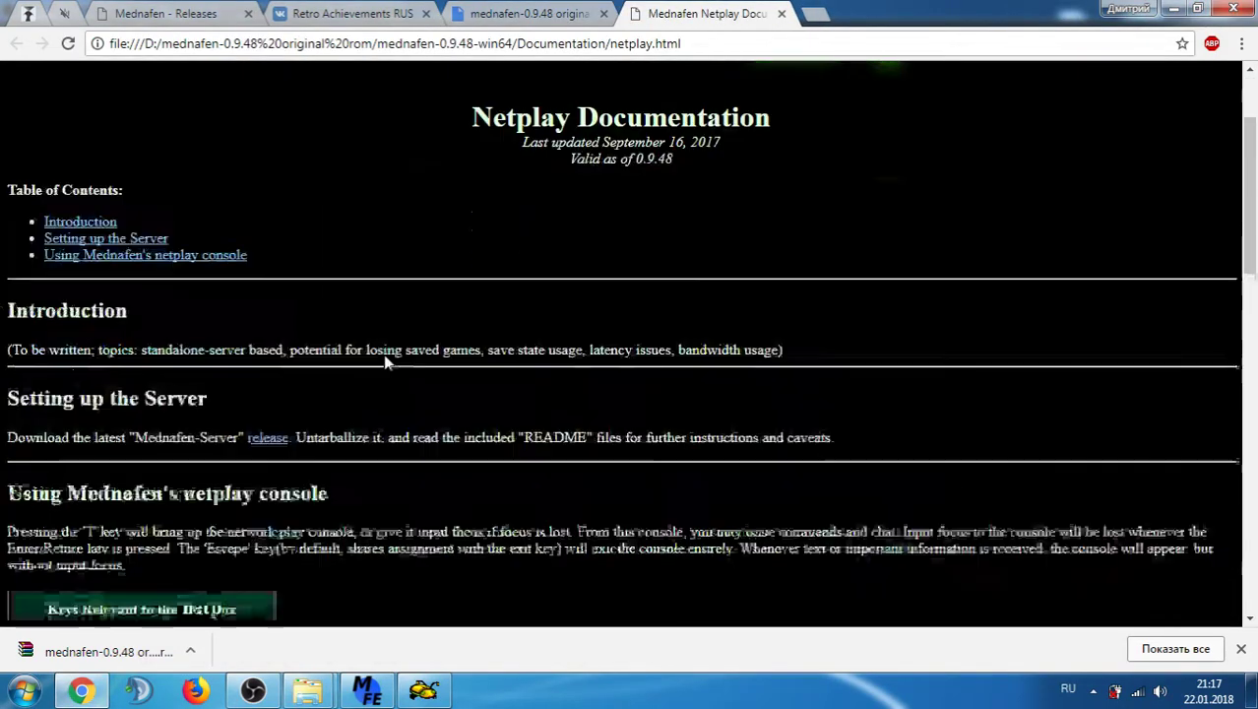
scroll(385, 350, down, 7)
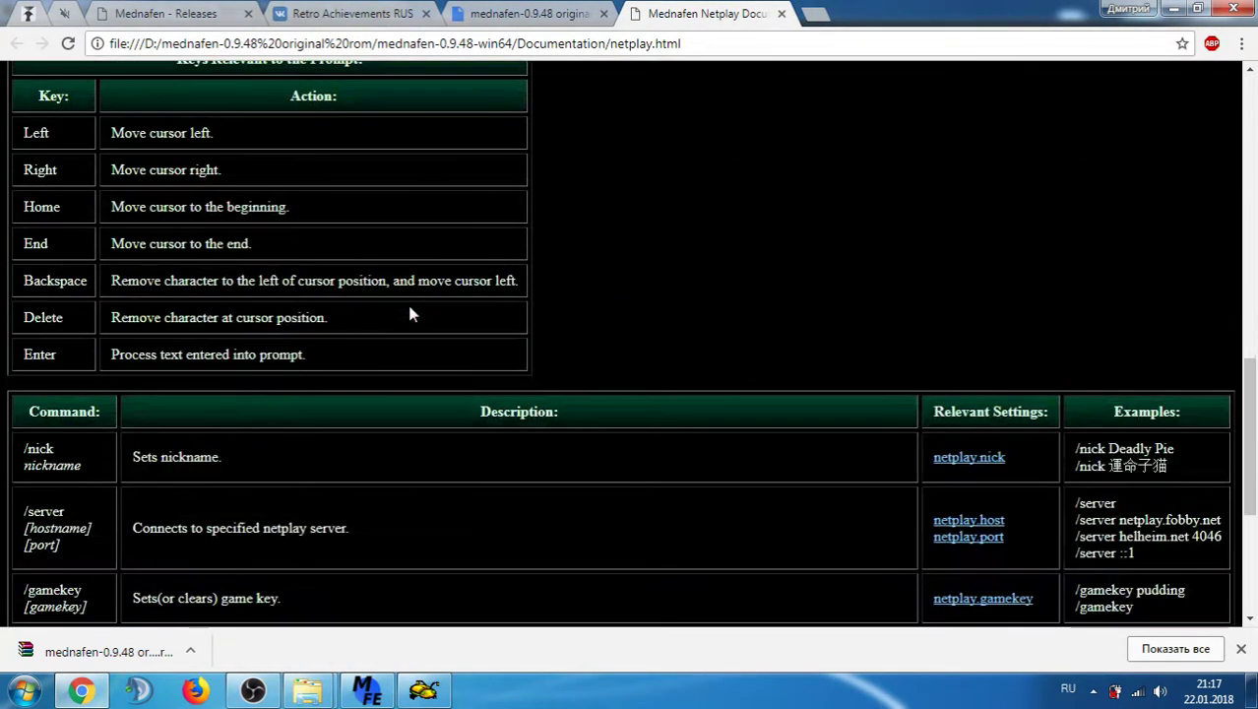
scroll(412, 313, down, 3)
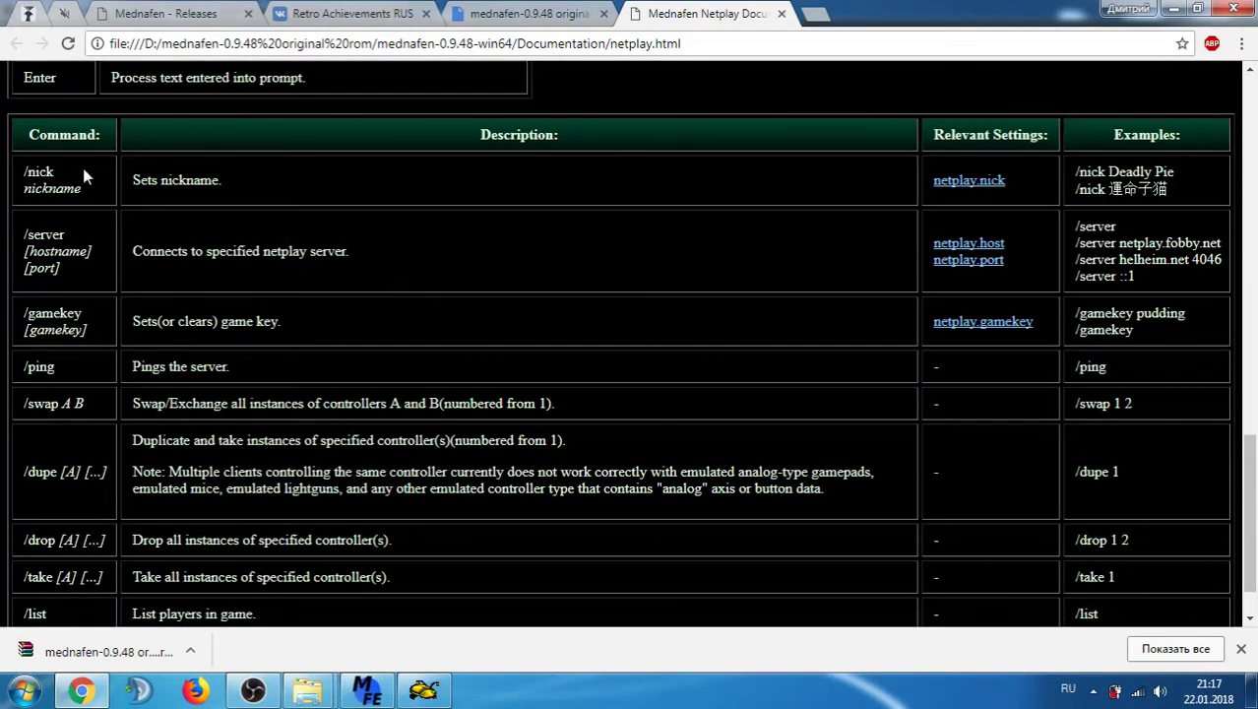
scroll(95, 542, down, 2)
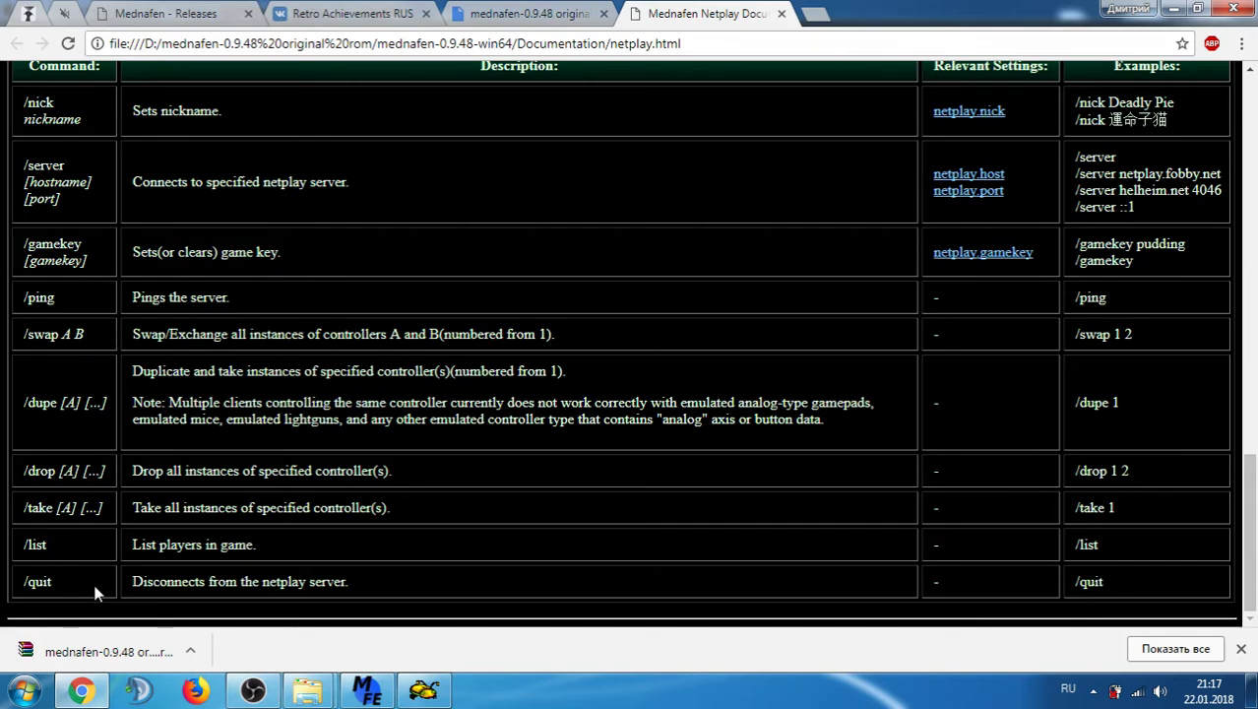
- Close the netplay documentation page, its folder window and the running game, with the browser minimized
middle_click(689, 14)
click(1171, 12)
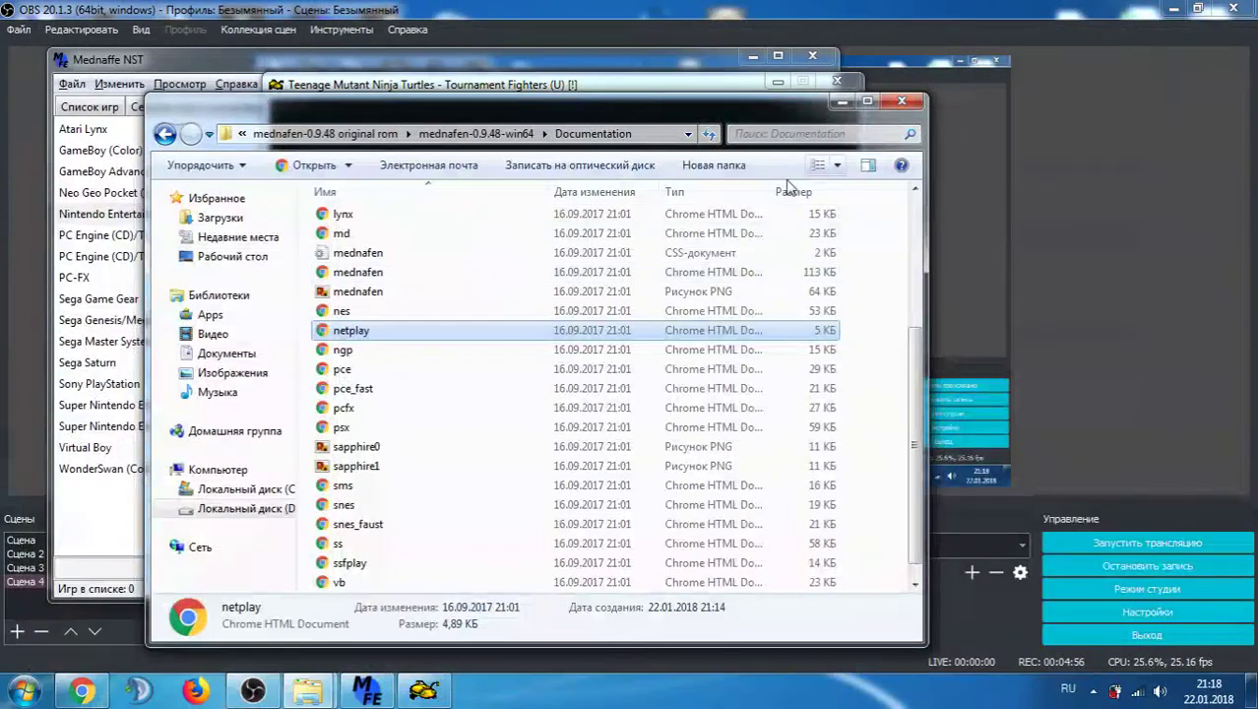
click(901, 101)
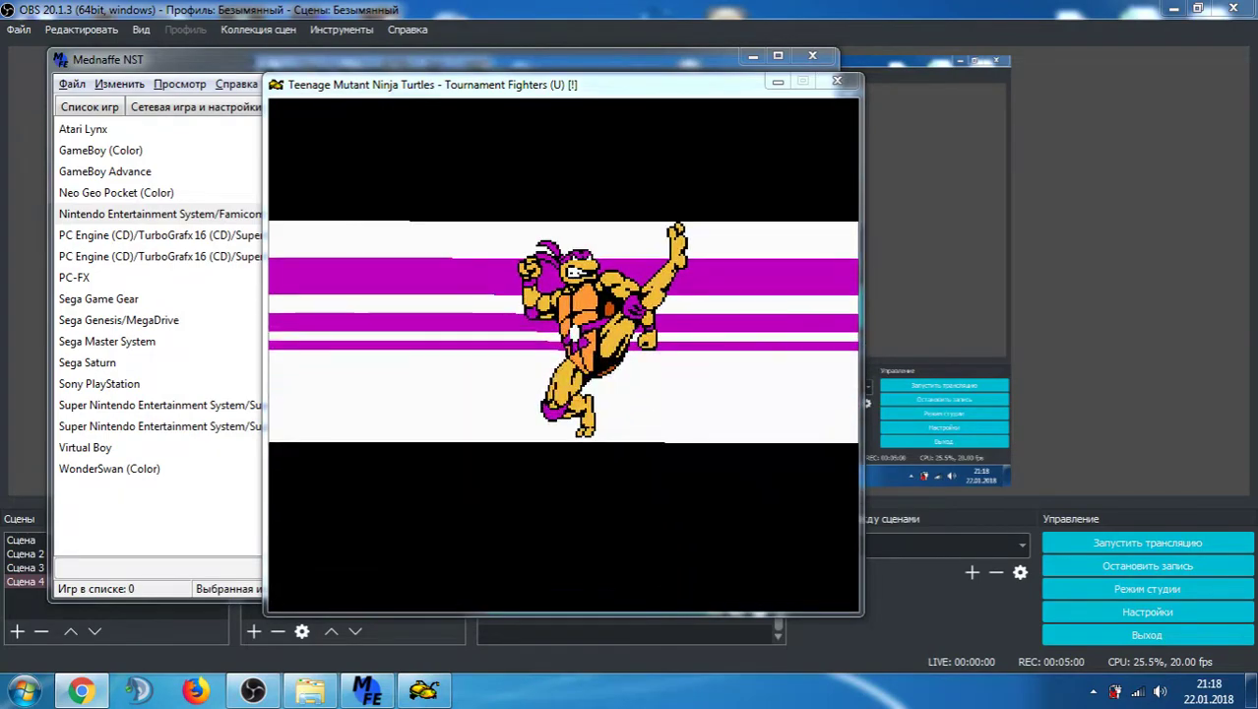
click(836, 81)
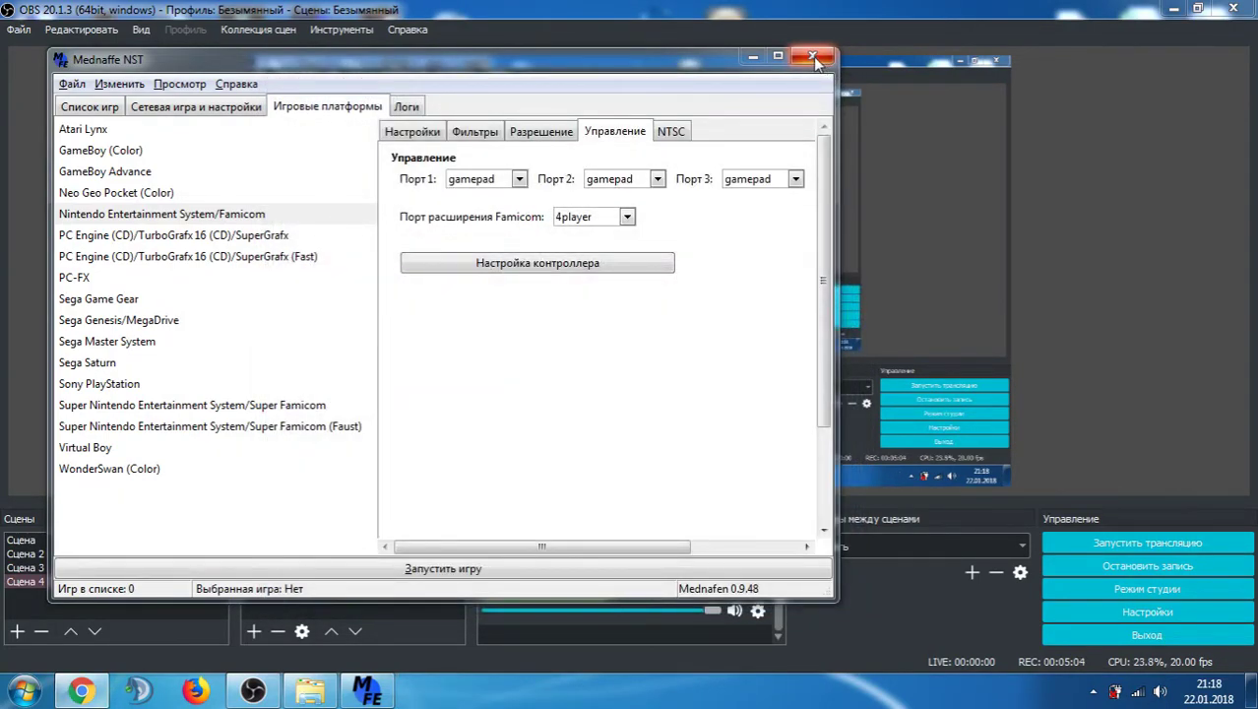